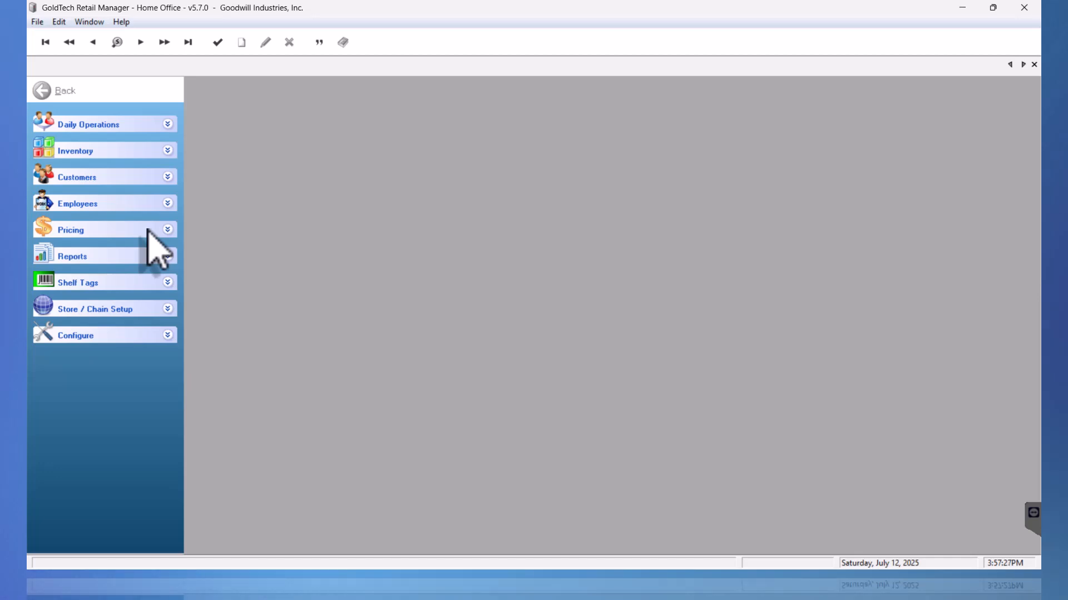
# Open Inventory > Vendors, maximize the vendor list, and view a vendor row's context menu
pyautogui.click(167, 150)
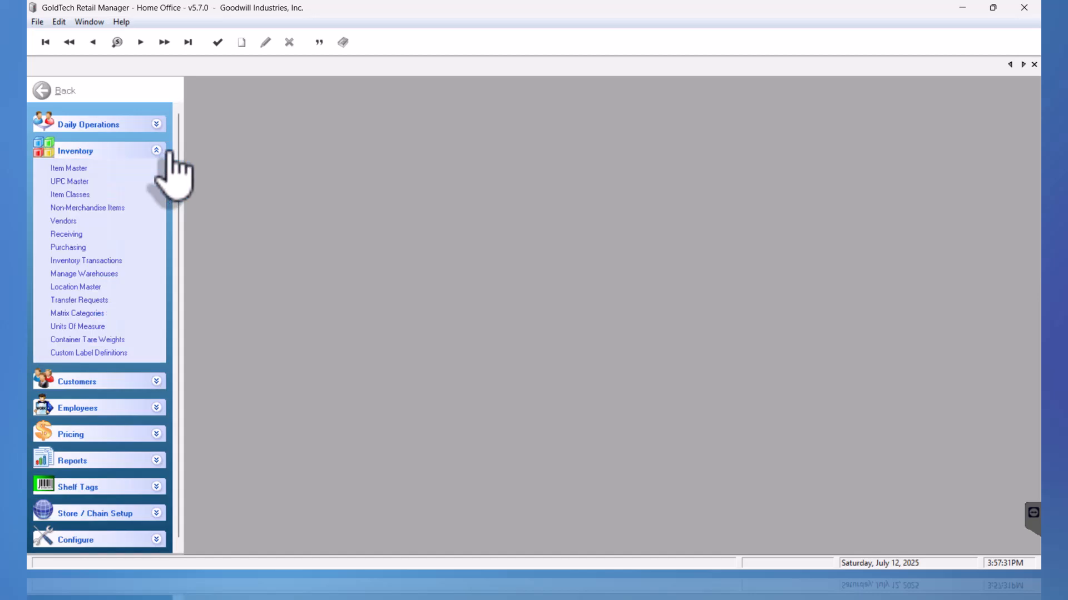
pyautogui.click(91, 223)
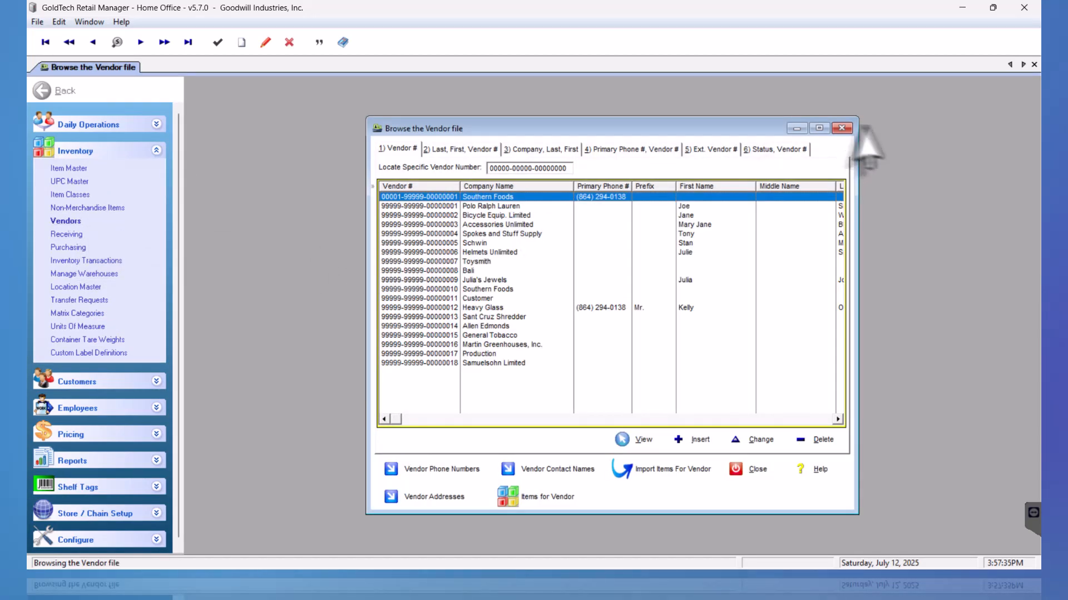
pyautogui.click(822, 129)
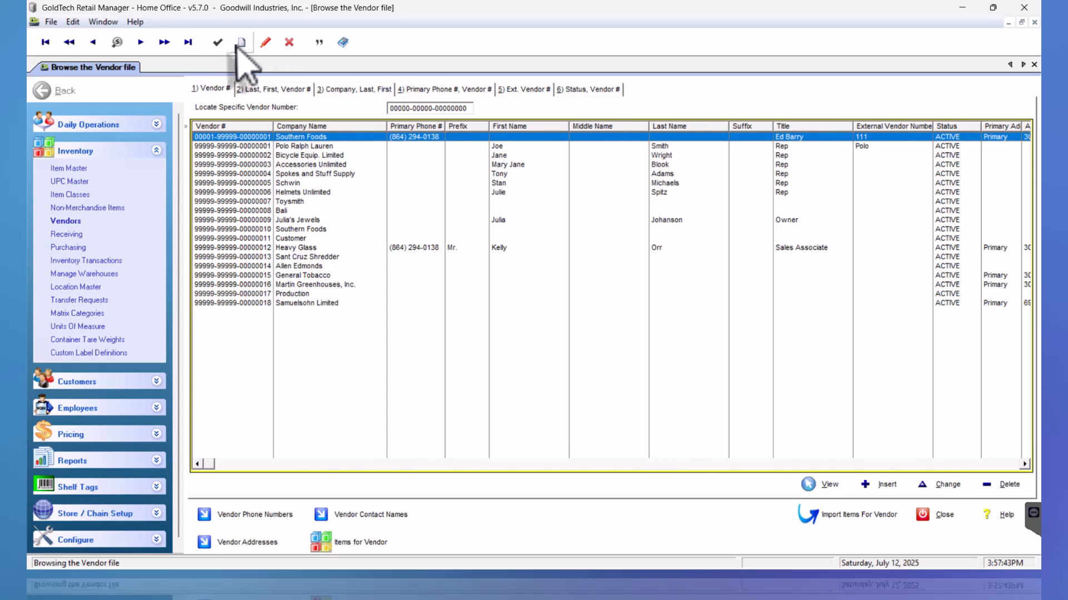
pyautogui.rightClick(491, 219)
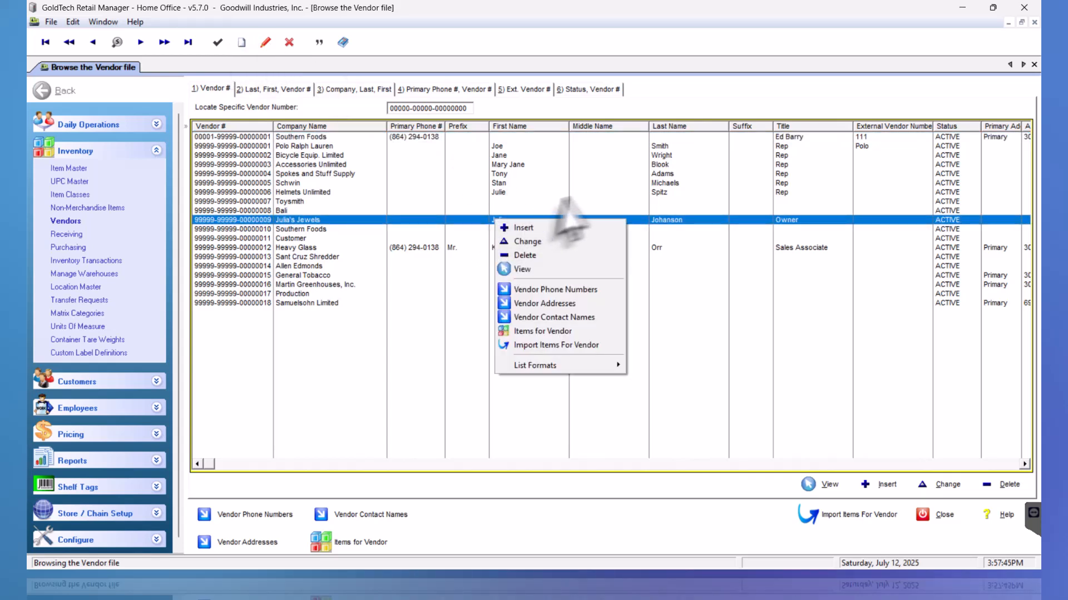
pyautogui.click(589, 192)
# Start a new vendor and make a newly added contact, with prefix, name and phone, its primary contact
pyautogui.press('Insert')
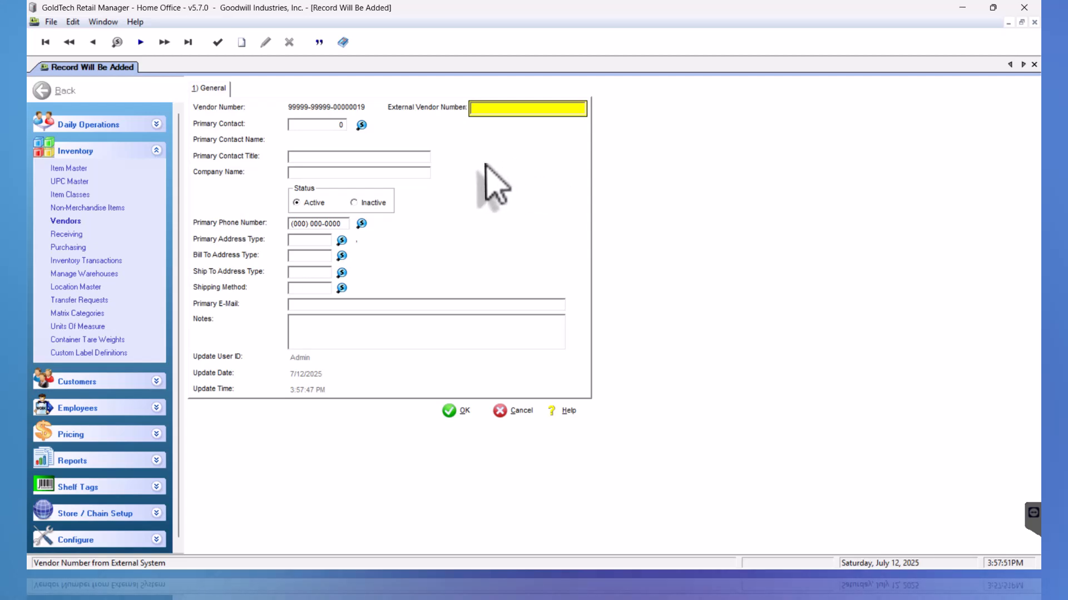
pyautogui.press('Tab')
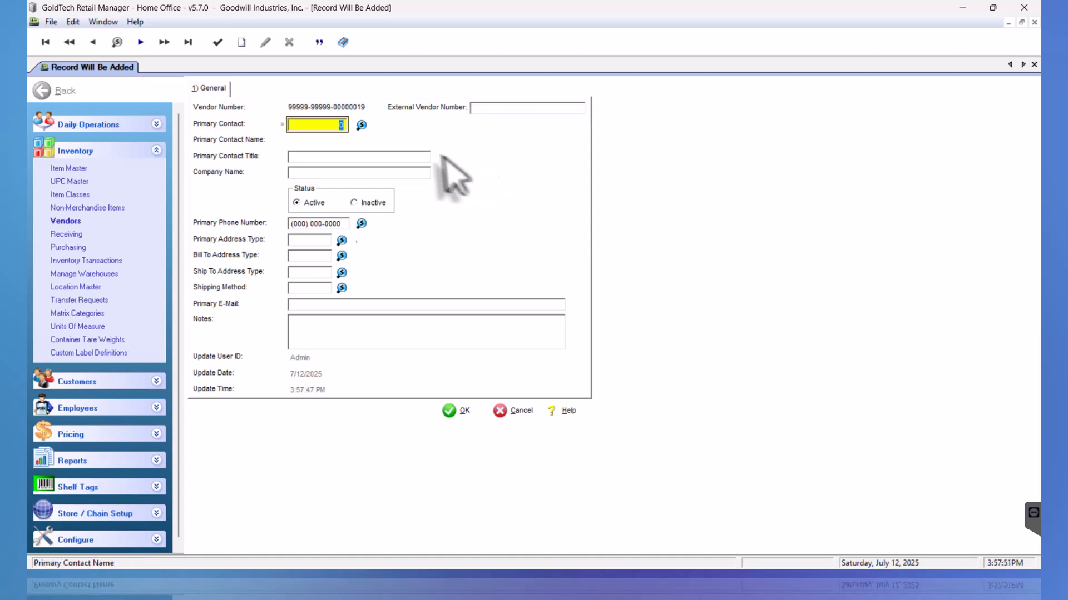
pyautogui.click(361, 126)
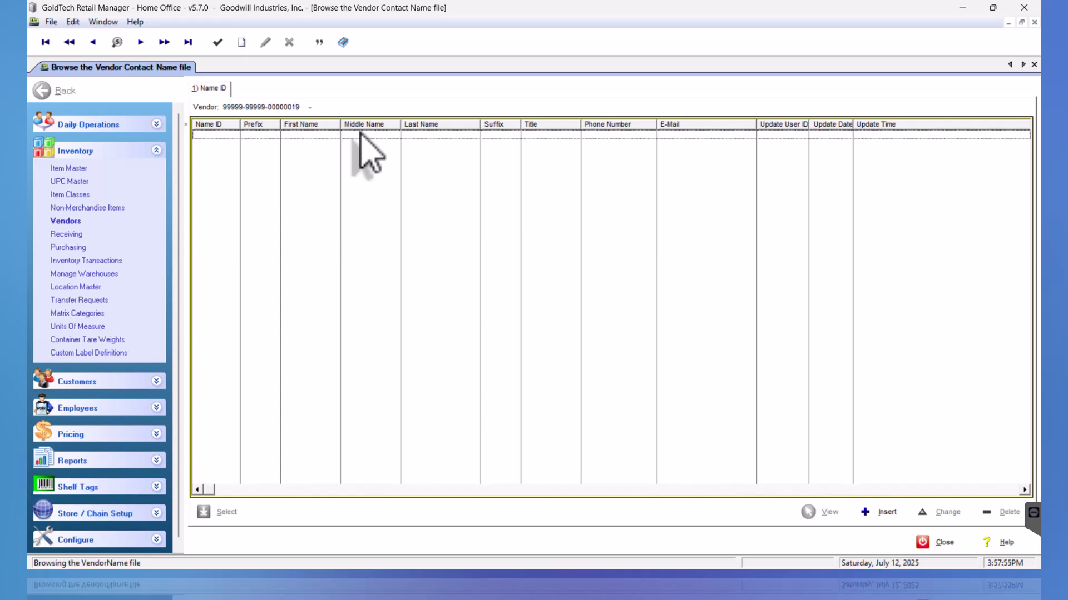
pyautogui.press('Insert')
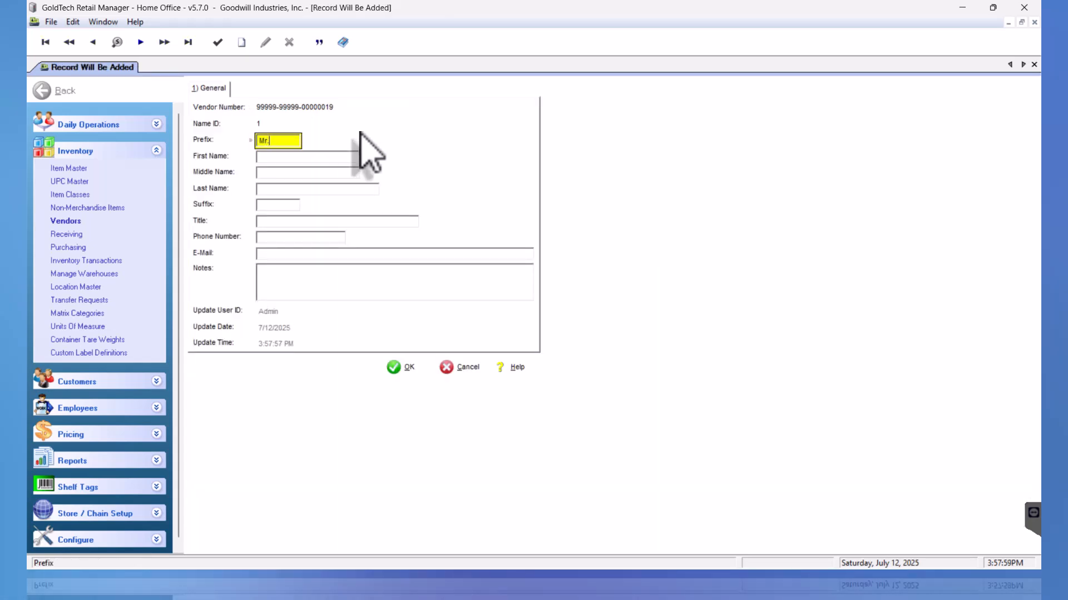
pyautogui.press('Tab')
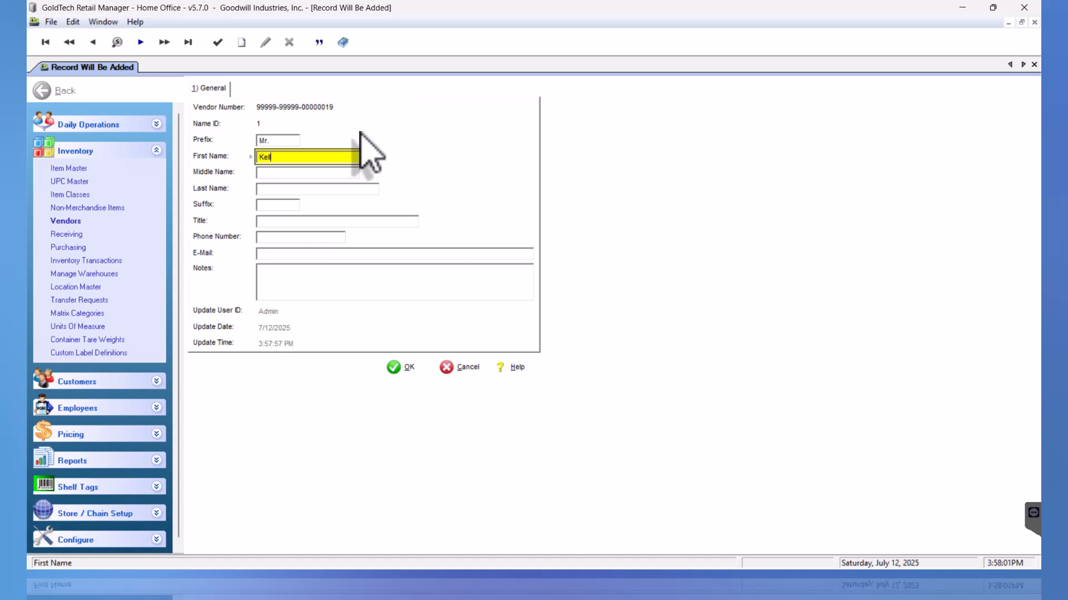
pyautogui.press('Tab')
pyautogui.press('Tab')
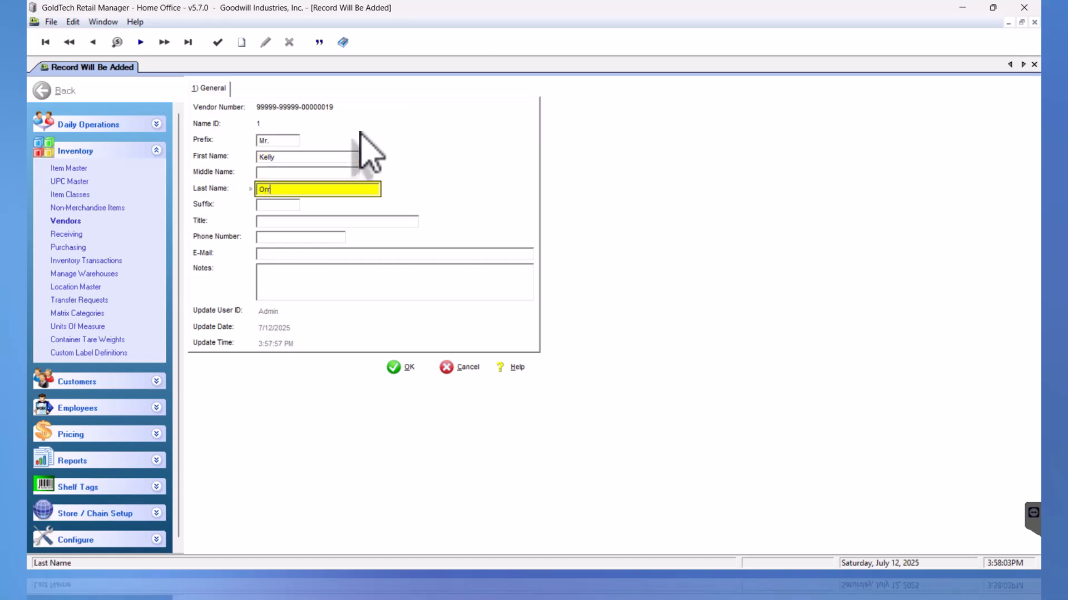
pyautogui.press('Tab')
pyautogui.press('Tab')
pyautogui.press('Tab')
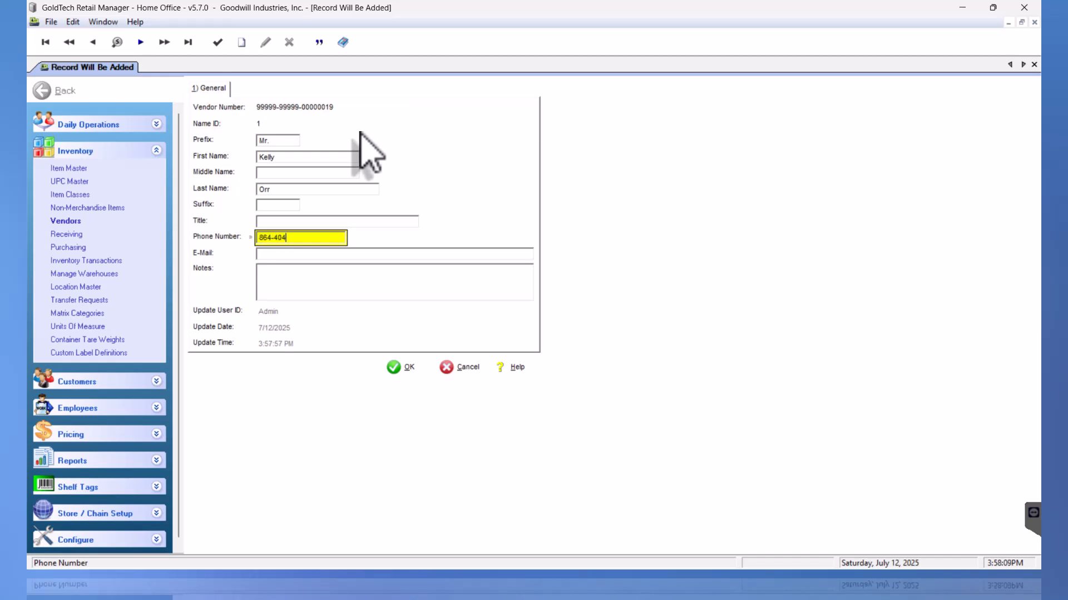
pyautogui.press('Return')
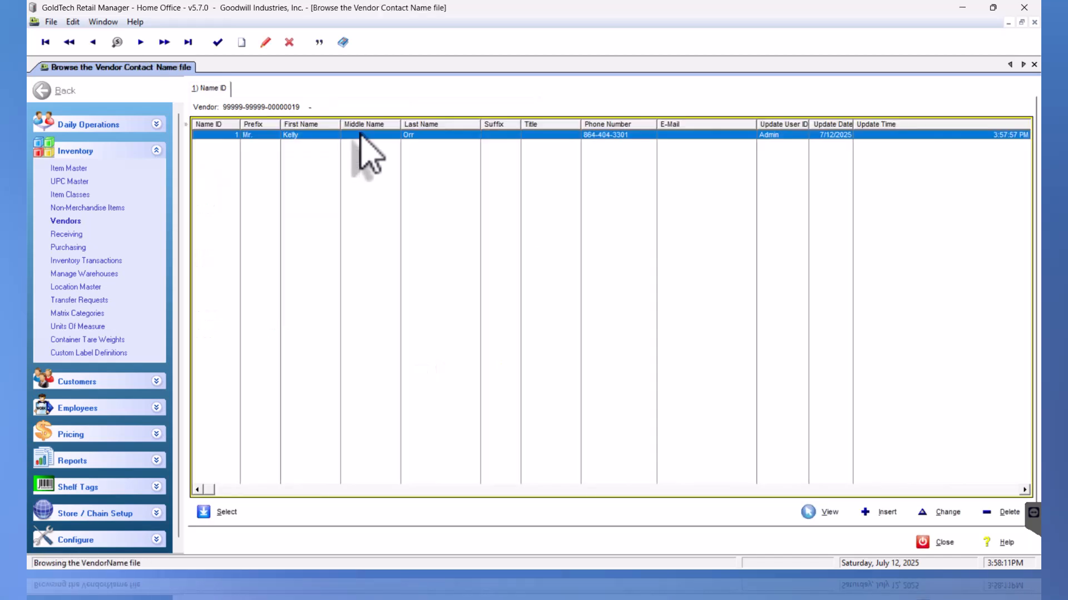
pyautogui.doubleClick(360, 135)
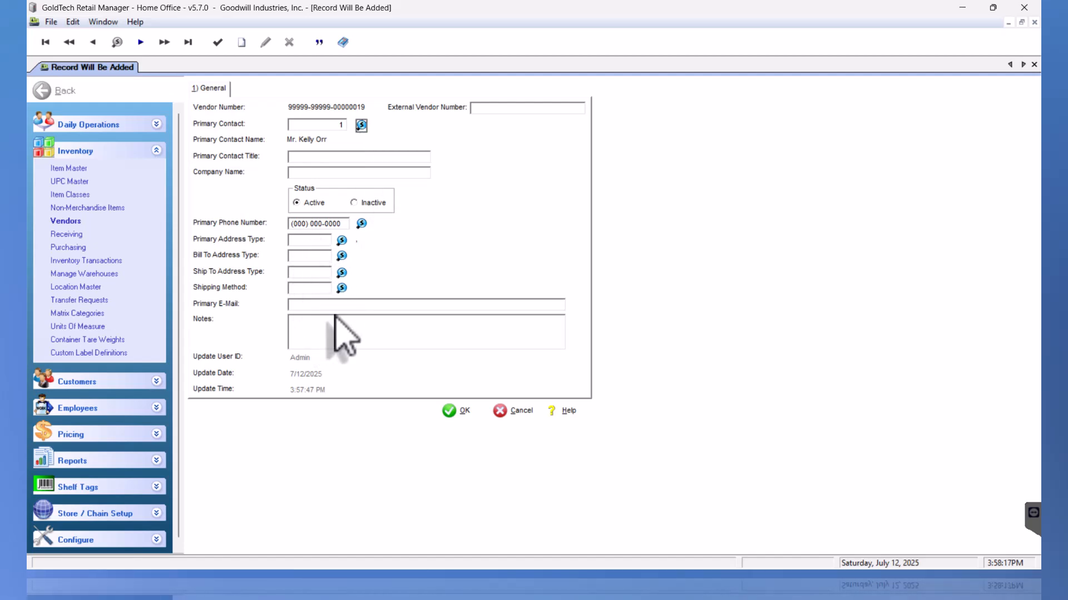
# Enter contact title CEO and company name Wholesome Foods, then begin typing the primary phone number
pyautogui.click(364, 158)
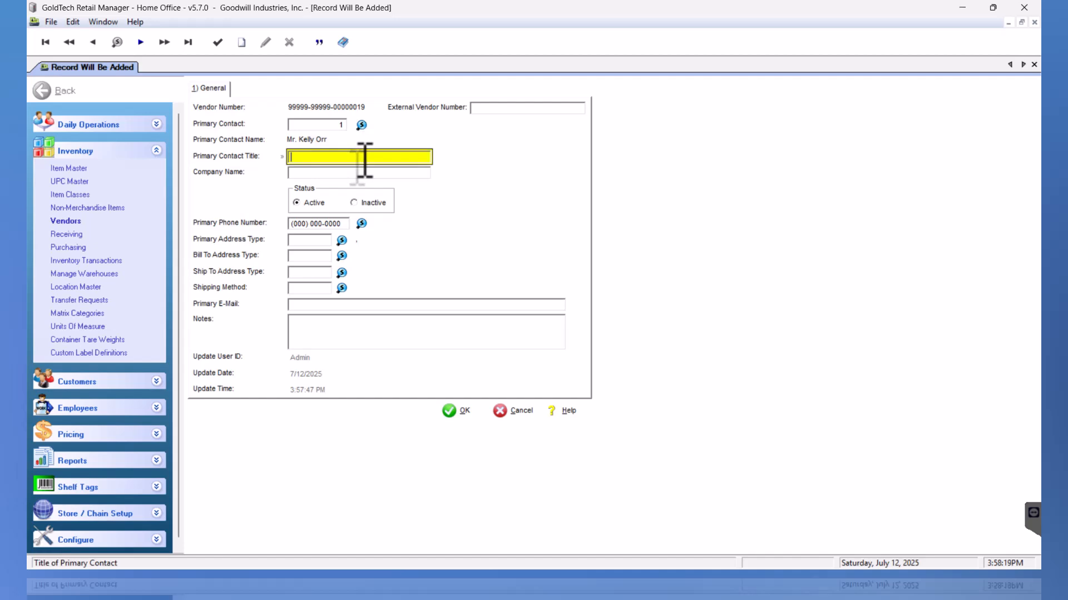
pyautogui.press('Tab')
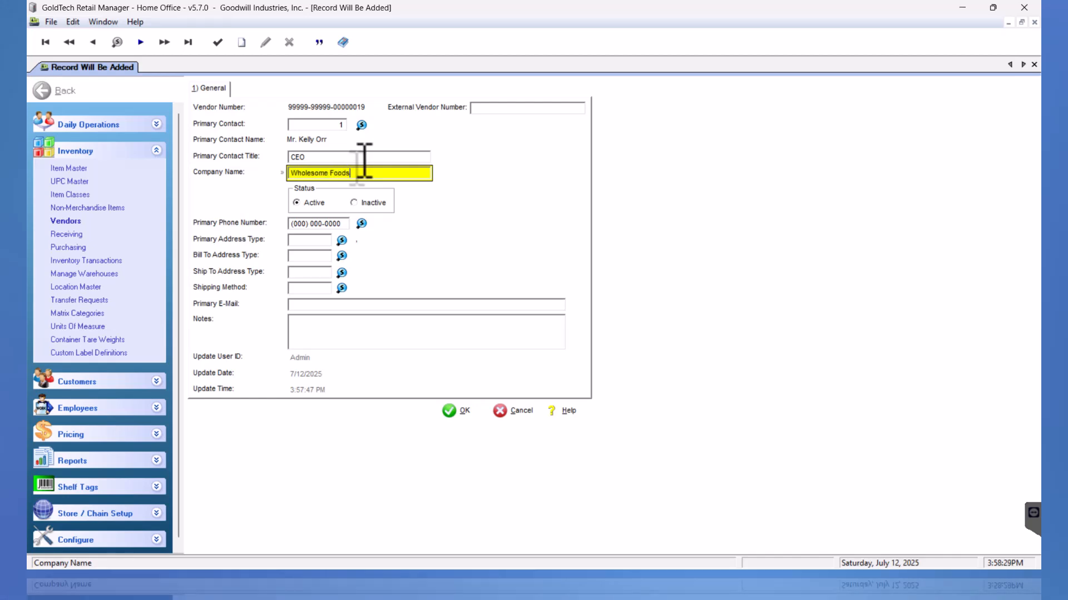
pyautogui.press('Tab')
pyautogui.press('Tab')
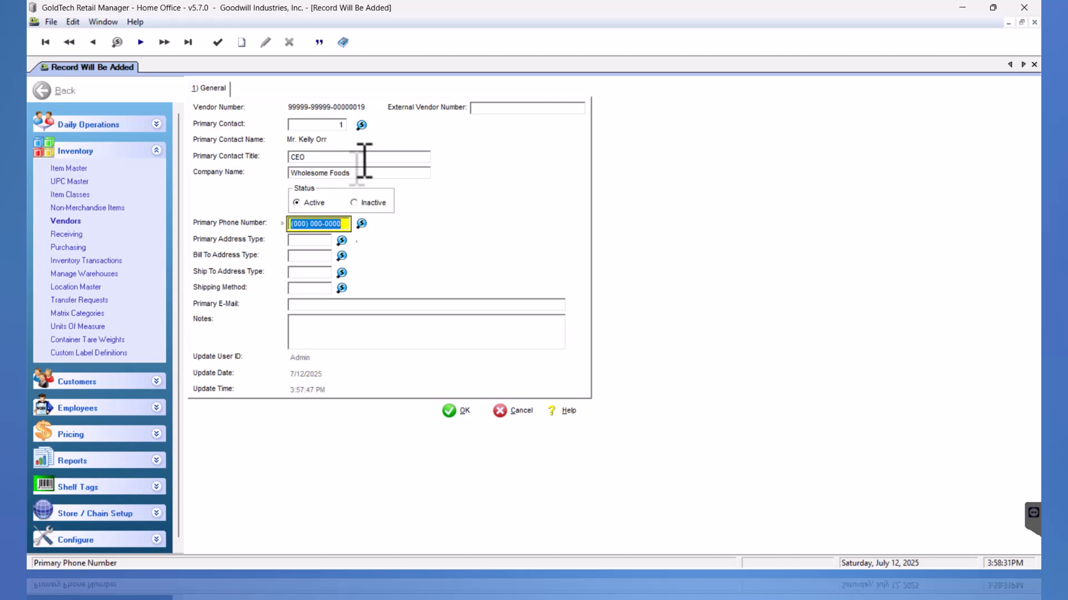
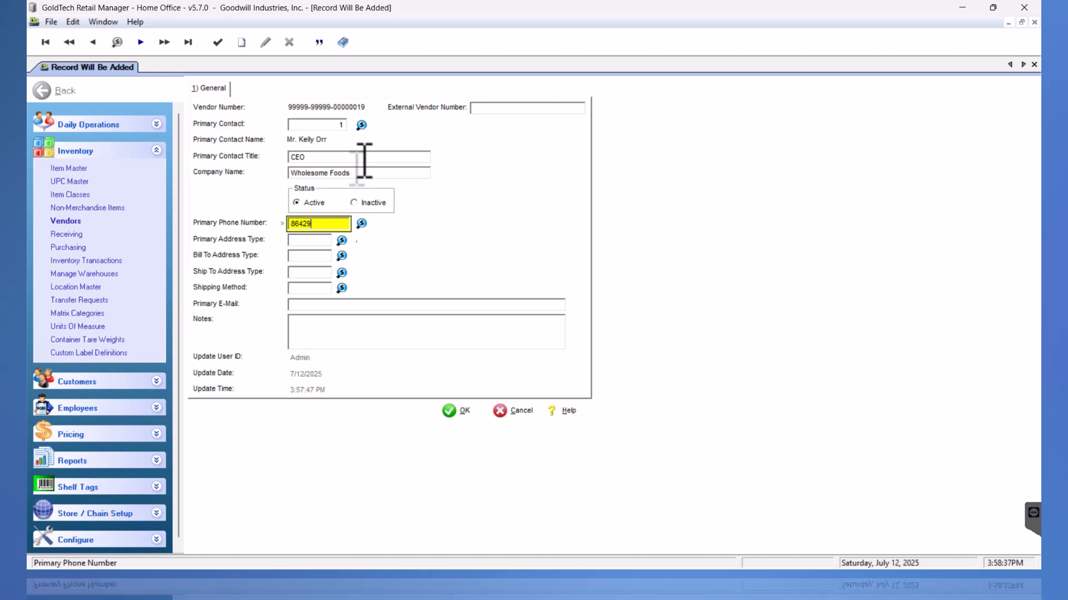
# Add the vendor's number as a Work-type primary phone and save the Wholesome Foods vendor
pyautogui.press('Tab')
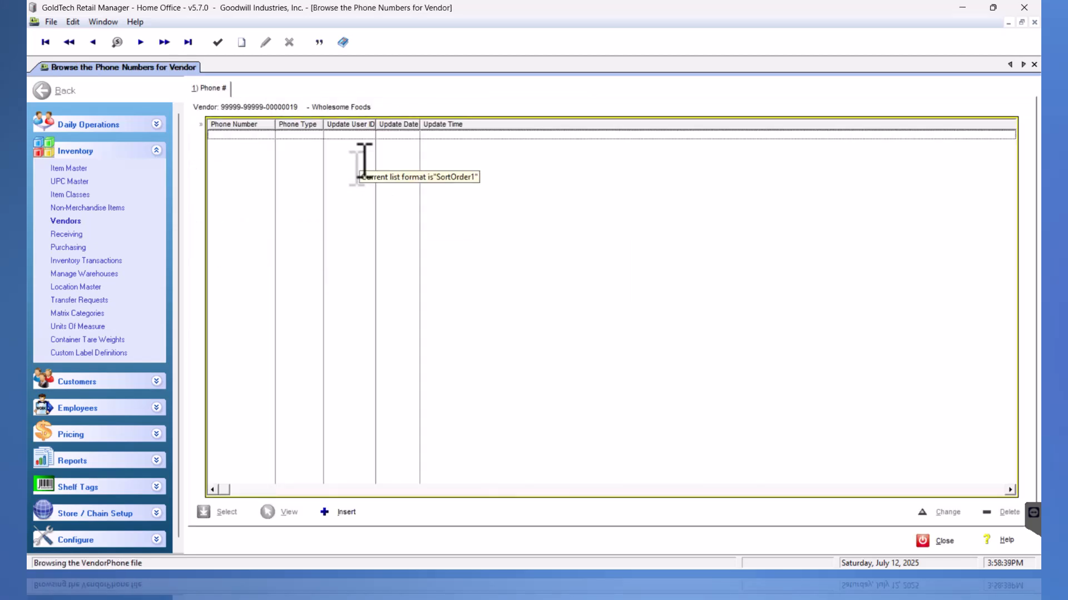
pyautogui.press('Insert')
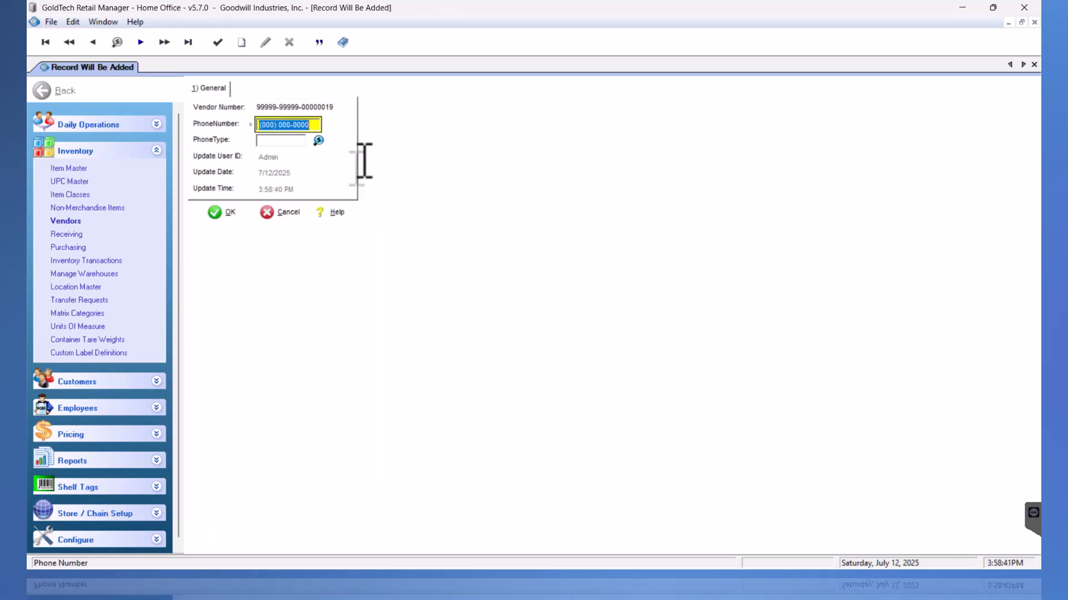
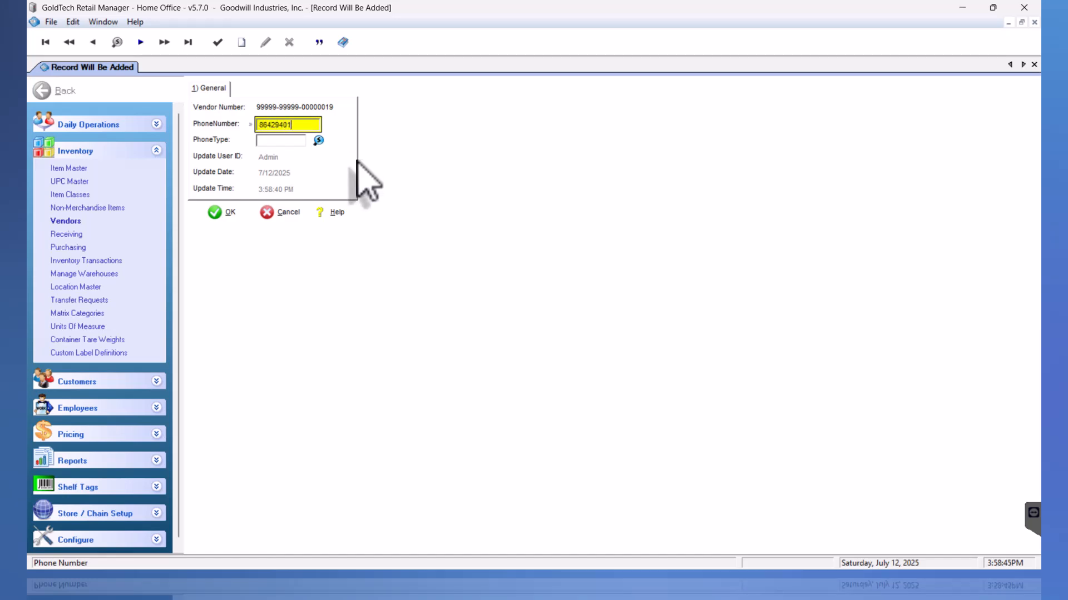
pyautogui.press('Tab')
pyautogui.press('Tab')
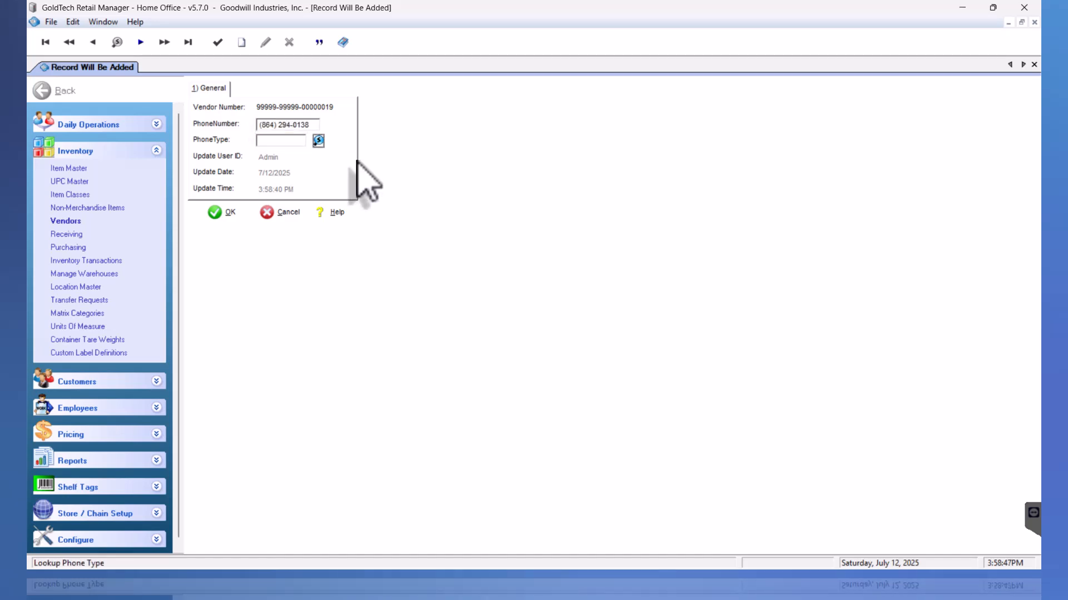
pyautogui.press('Return')
pyautogui.press('Down')
pyautogui.press('Down')
pyautogui.press('Down')
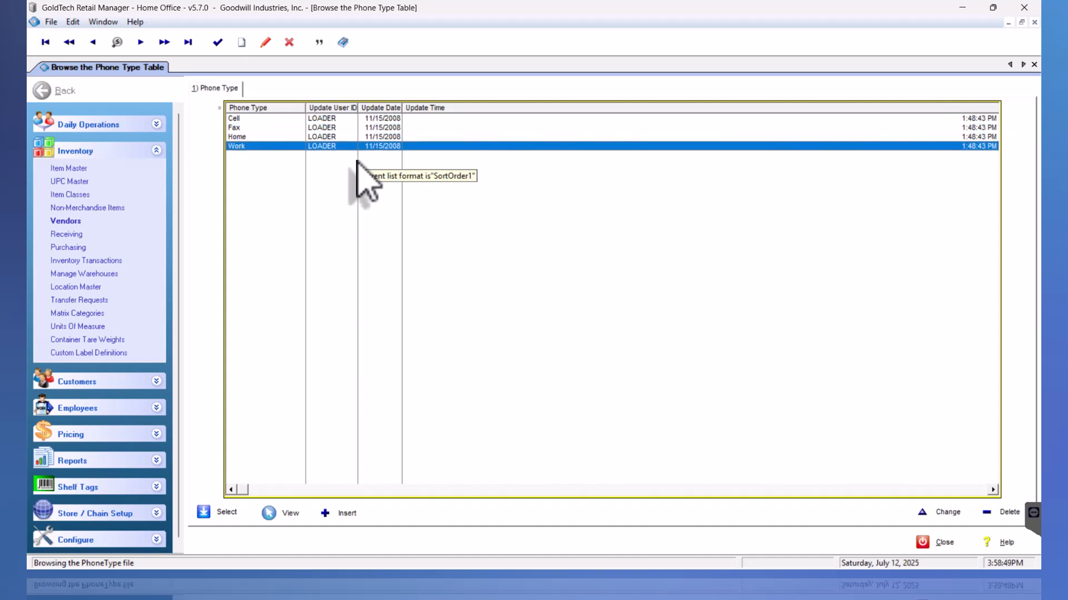
pyautogui.press('Return')
pyautogui.press('Tab')
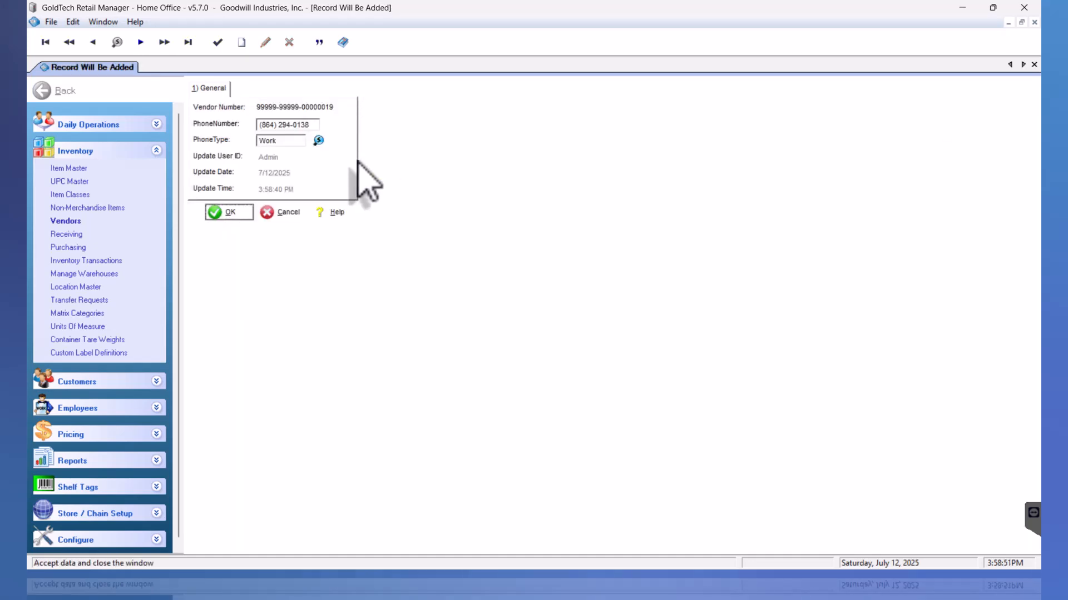
pyautogui.press('Return')
pyautogui.press('Return')
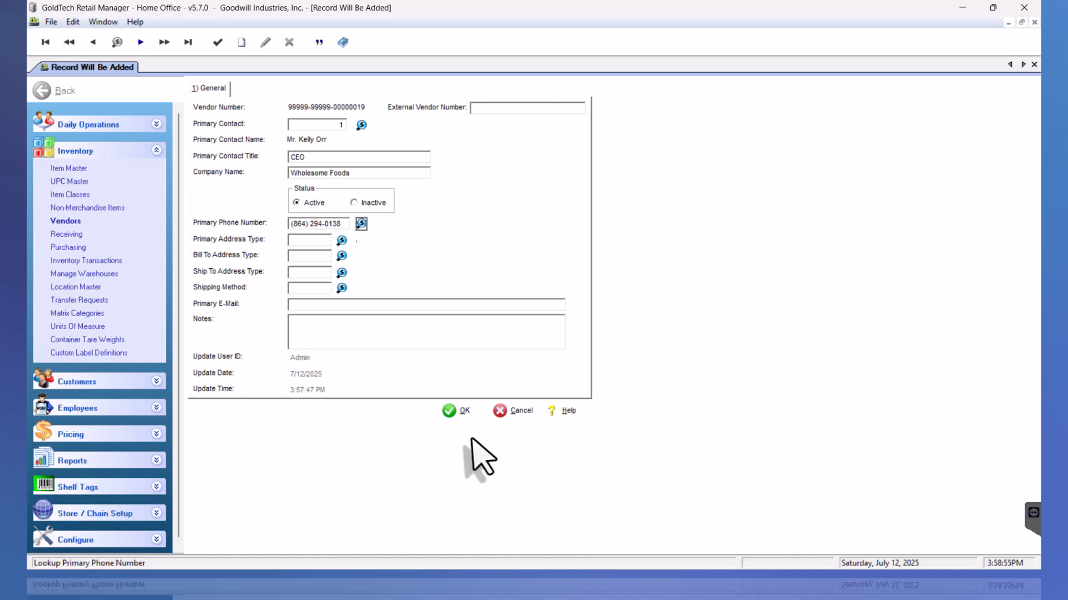
pyautogui.click(463, 412)
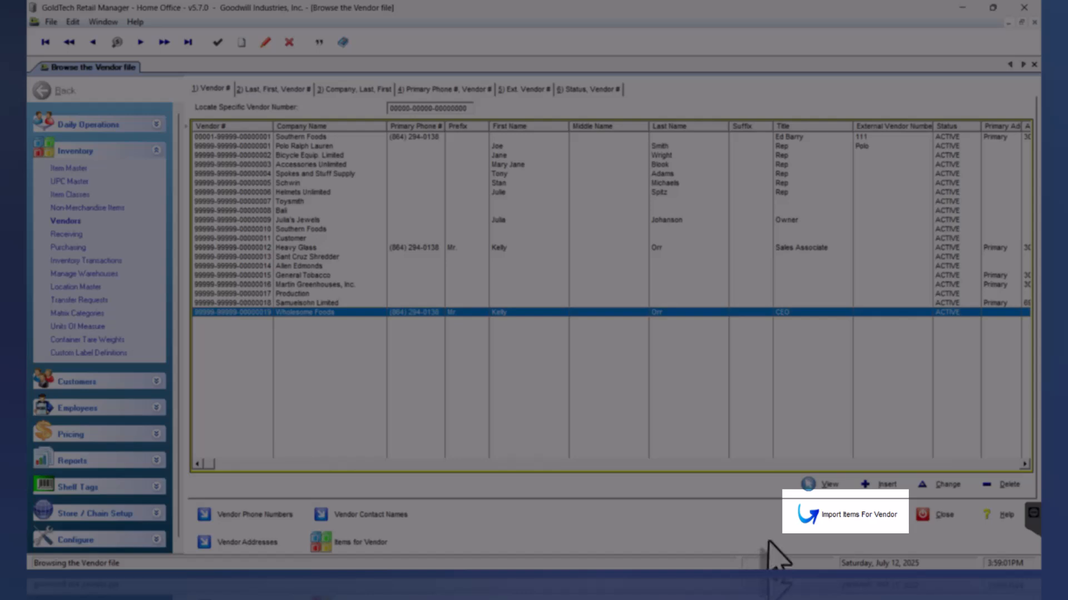
# Open Import Items For Vendor for Wholesome Foods
pyautogui.click(870, 516)
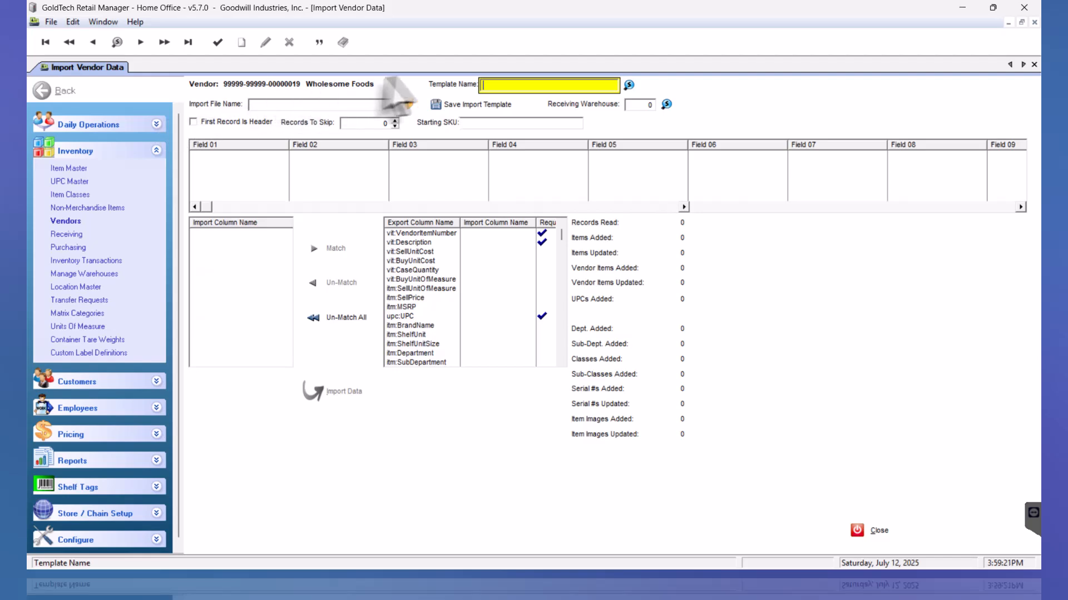
pyautogui.click(409, 105)
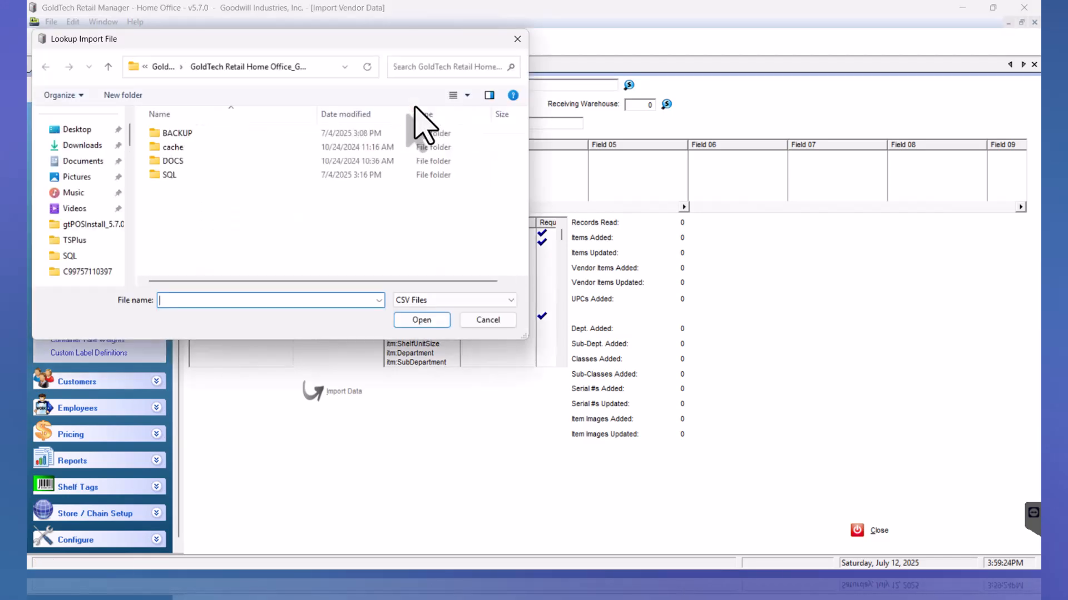
pyautogui.moveTo(129, 178); pyautogui.dragTo(130, 278)
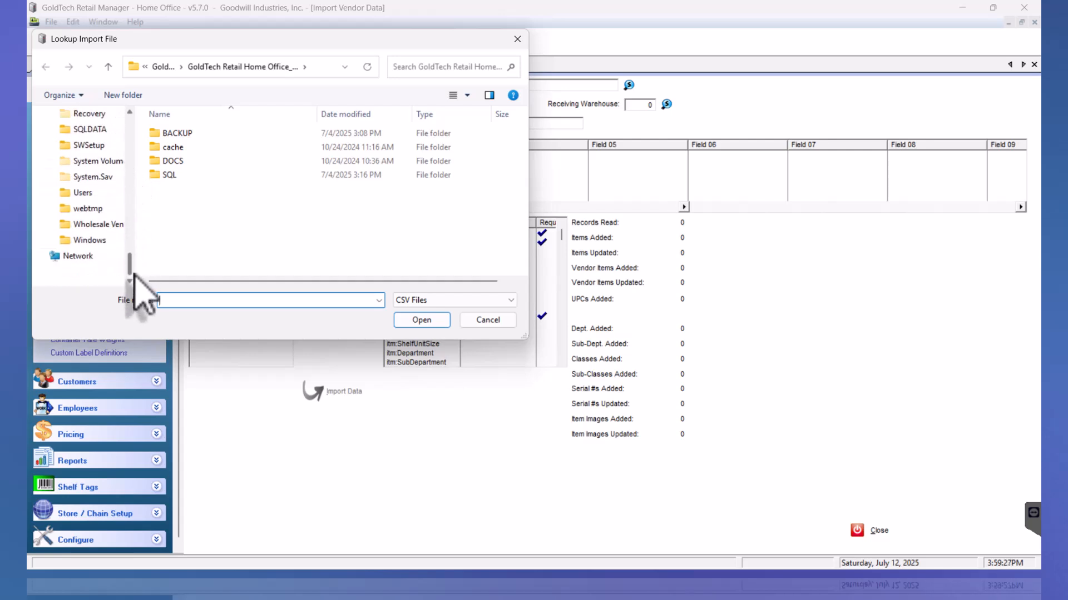
pyautogui.click(106, 226)
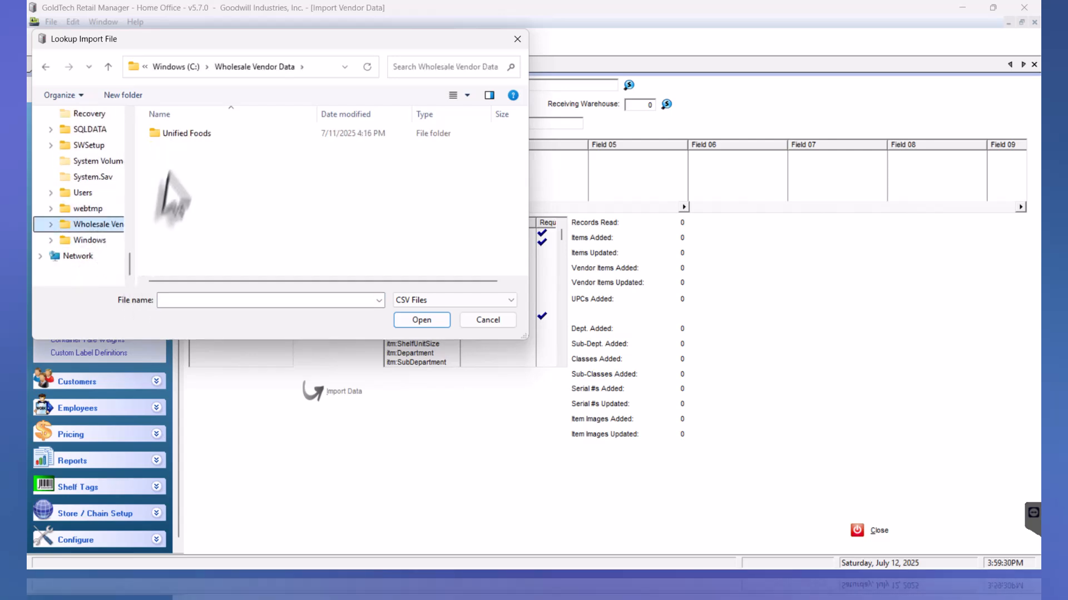
pyautogui.doubleClick(191, 135)
pyautogui.doubleClick(192, 135)
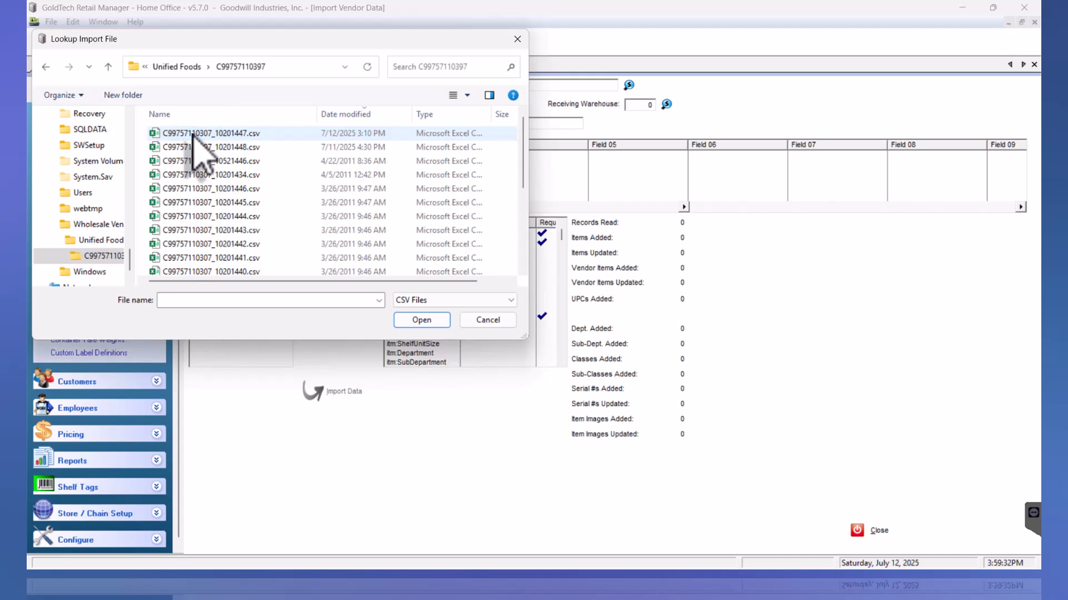
pyautogui.click(227, 135)
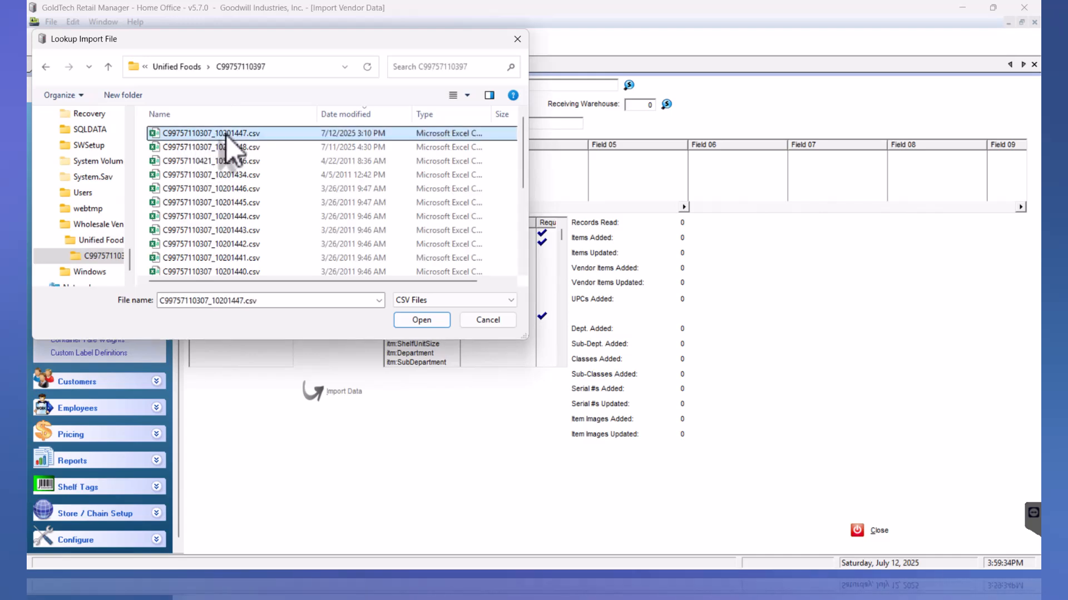
pyautogui.click(421, 320)
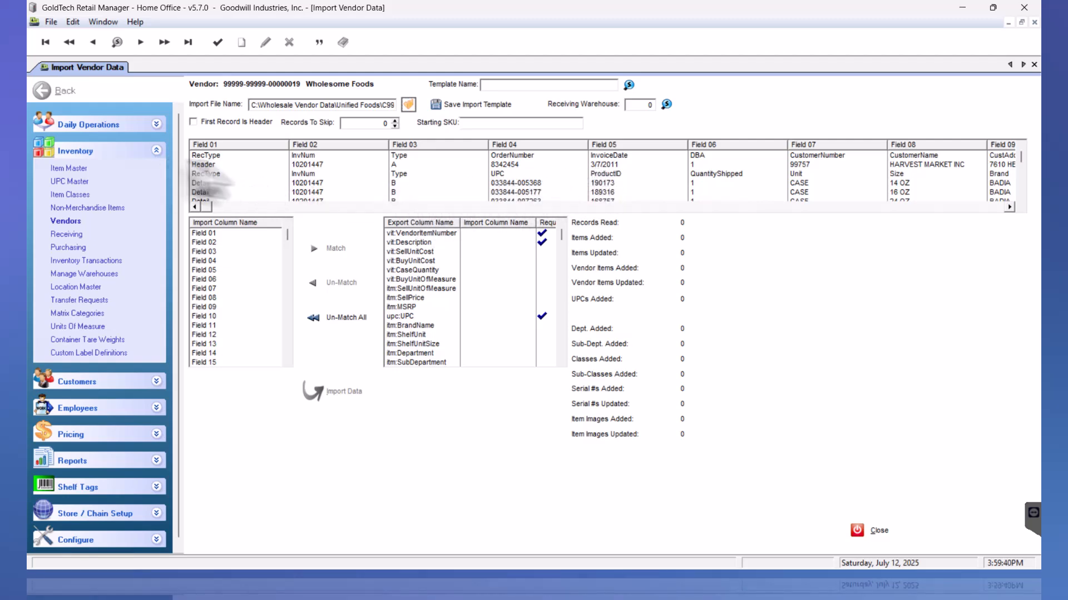
# Set Records To Skip to 2 and mark the first record as the header
pyautogui.click(233, 158)
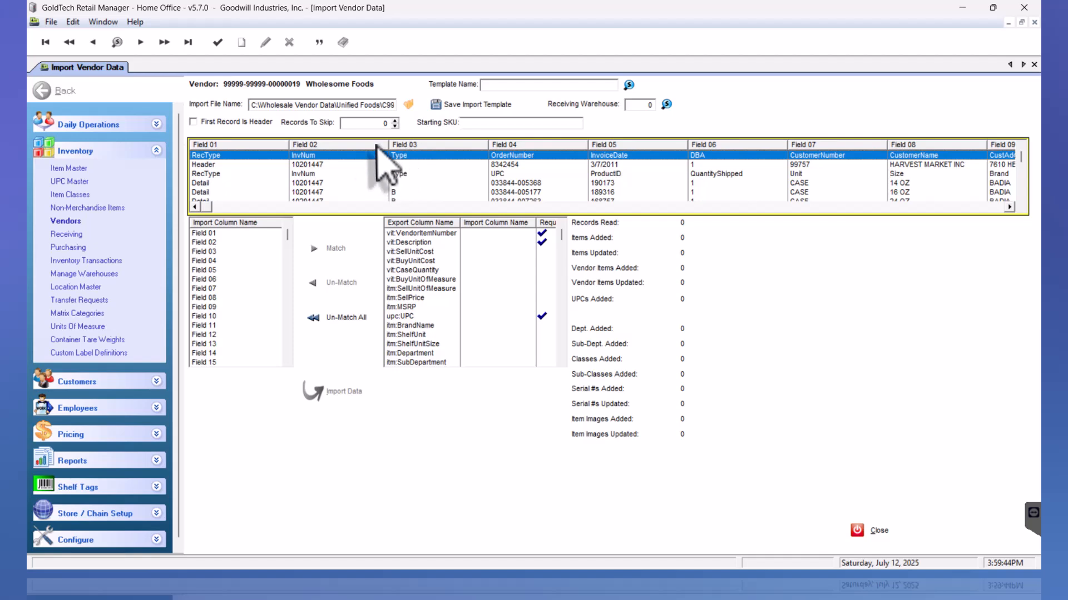
pyautogui.click(396, 120)
pyautogui.click(396, 121)
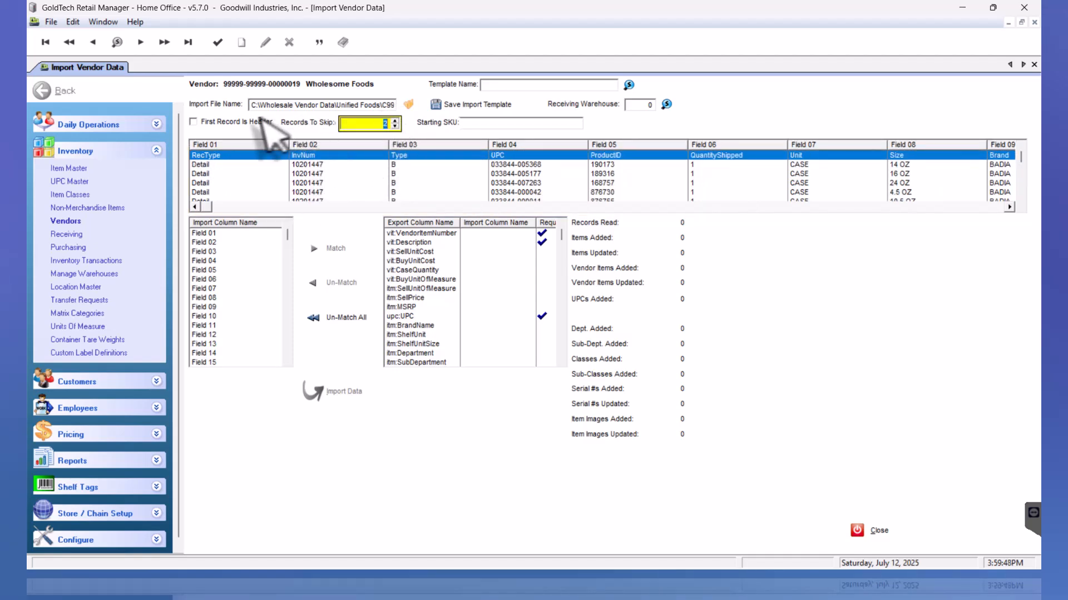
pyautogui.click(200, 122)
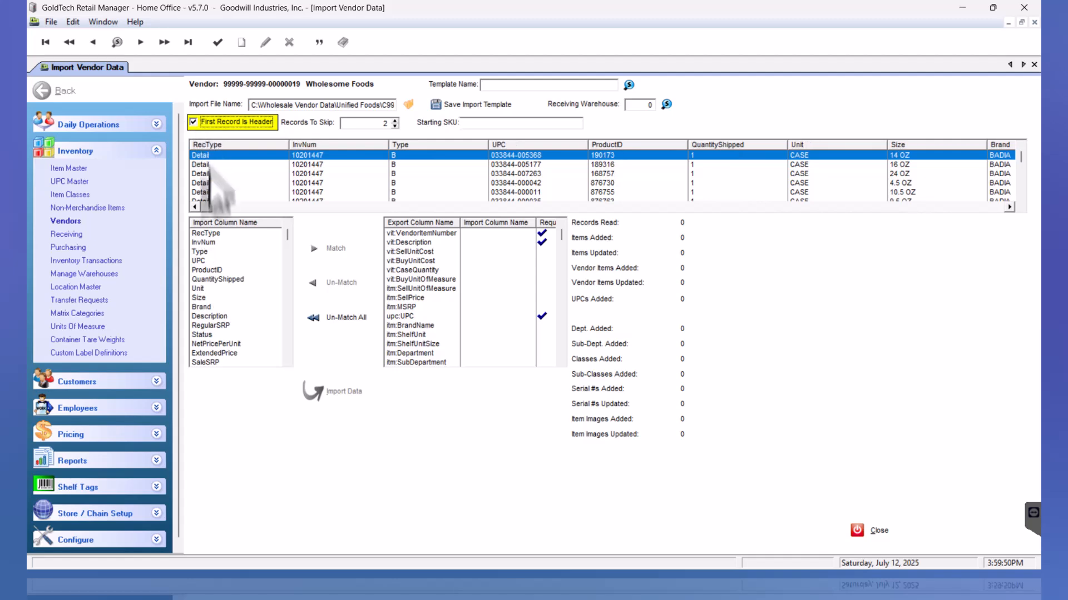
# Map the file's UPC column to upc:UPC
pyautogui.click(223, 261)
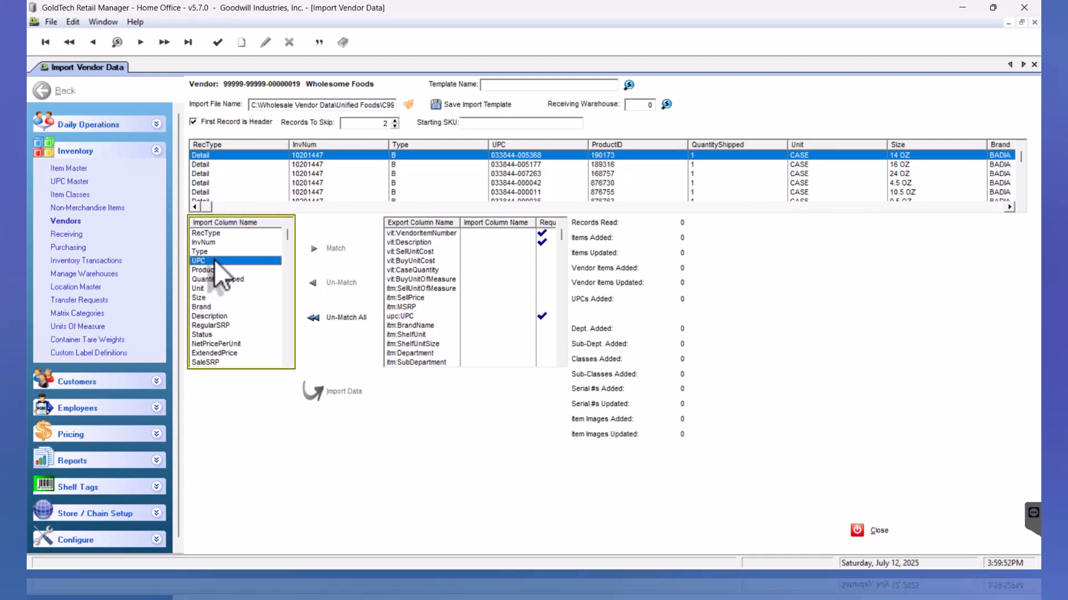
pyautogui.click(472, 253)
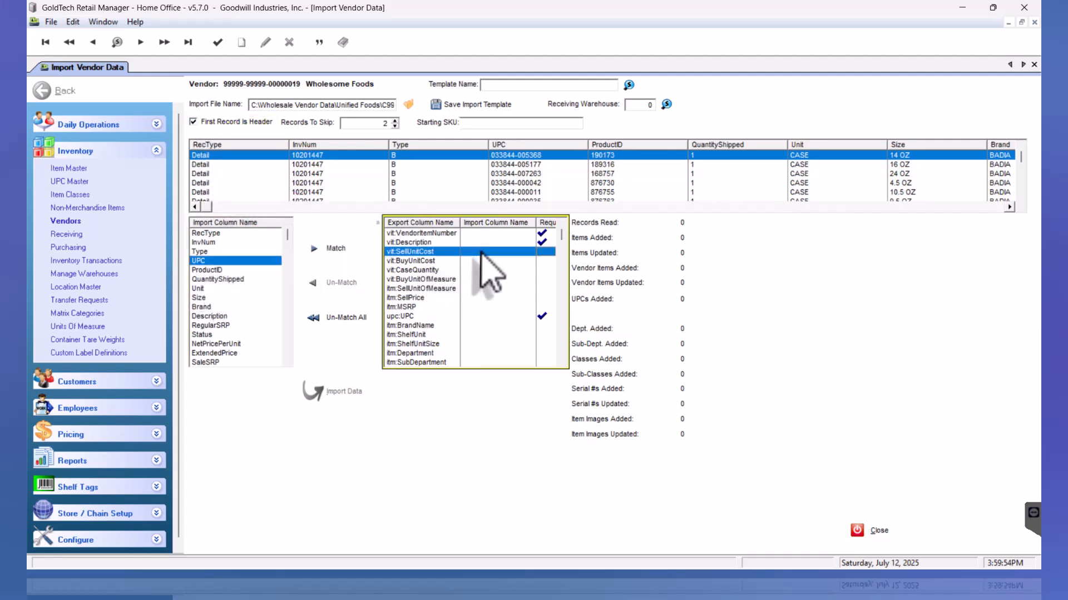
pyautogui.click(195, 261)
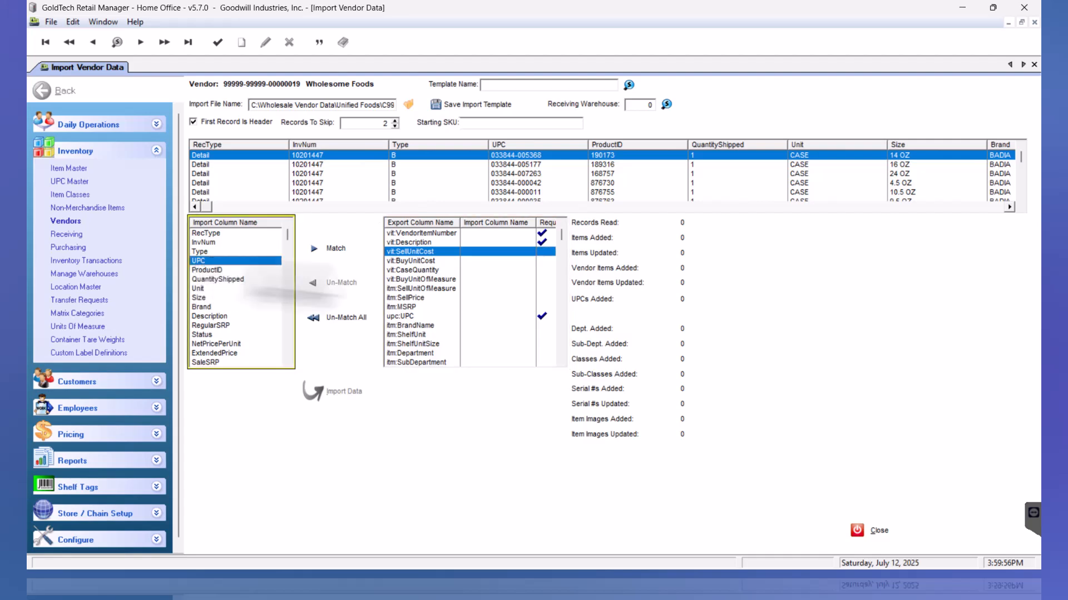
pyautogui.click(417, 316)
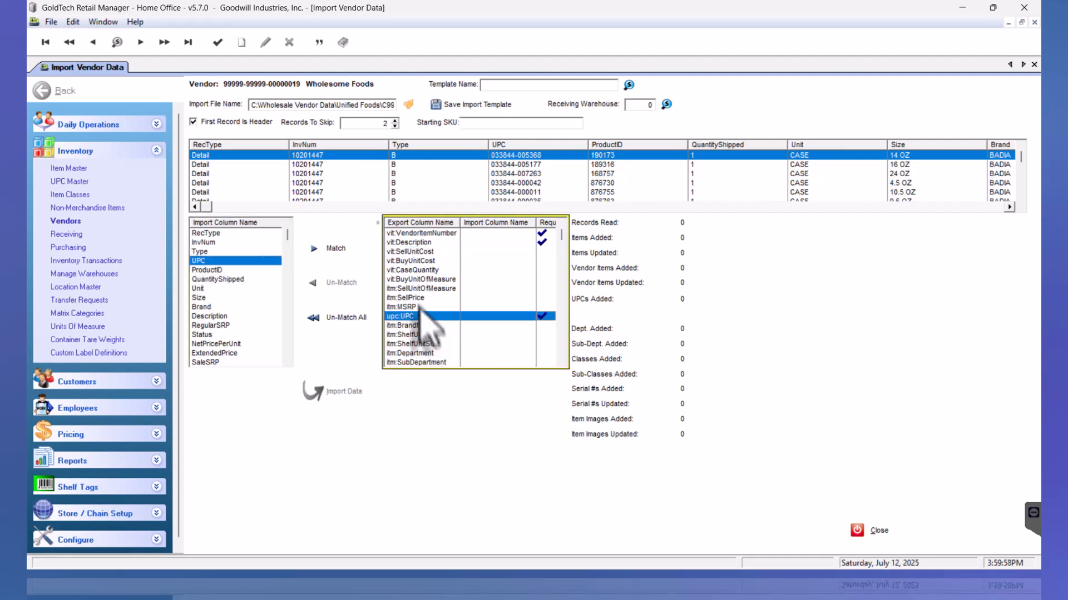
pyautogui.click(323, 250)
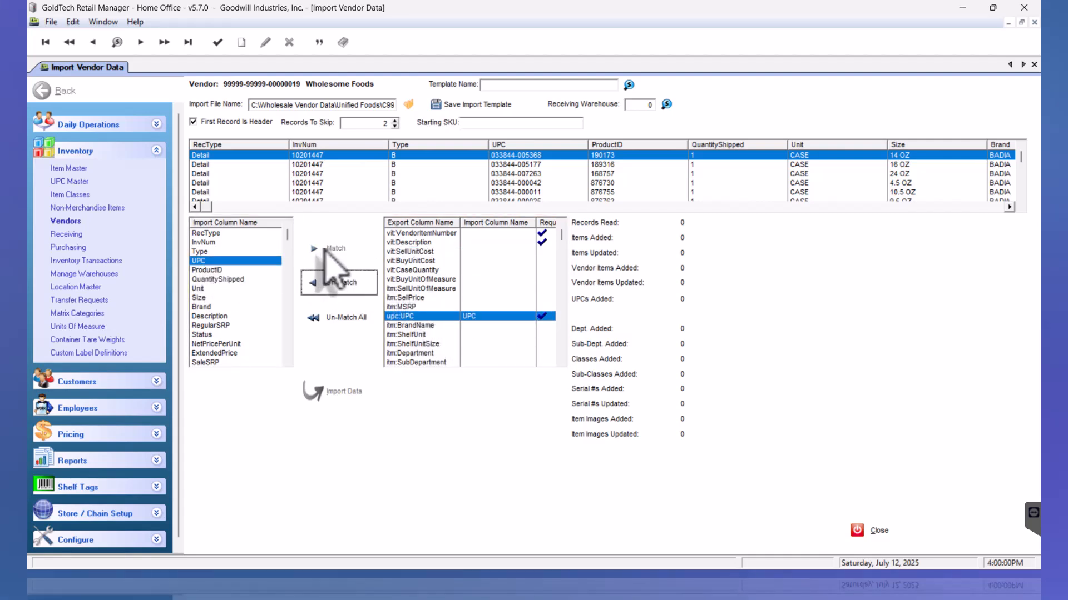
# Map ProductID to vit:VendorItemNumber and Description to vit:Description
pyautogui.click(428, 242)
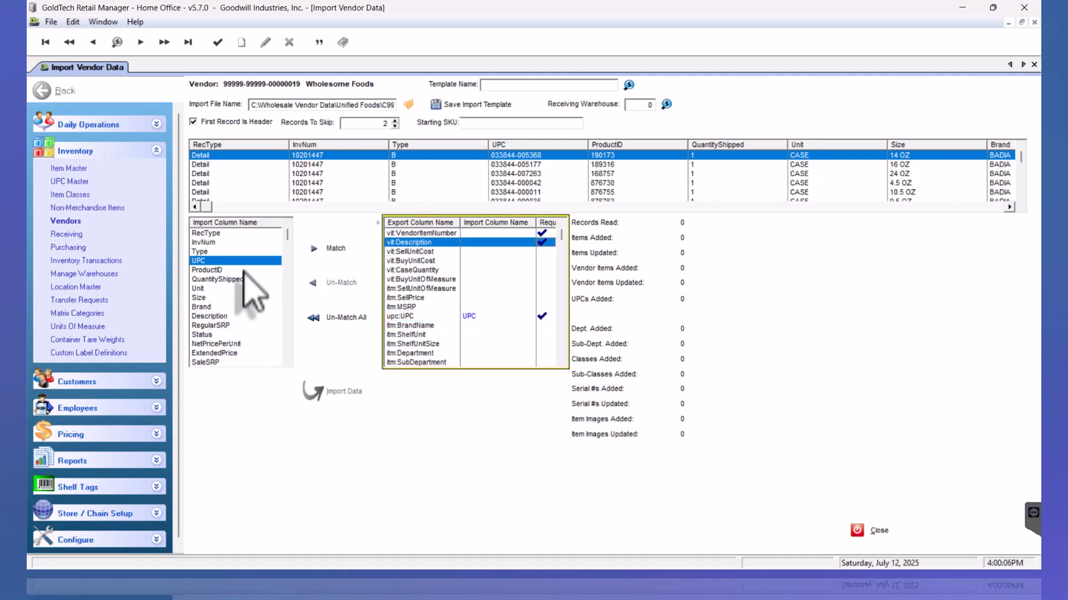
pyautogui.click(222, 270)
pyautogui.click(330, 251)
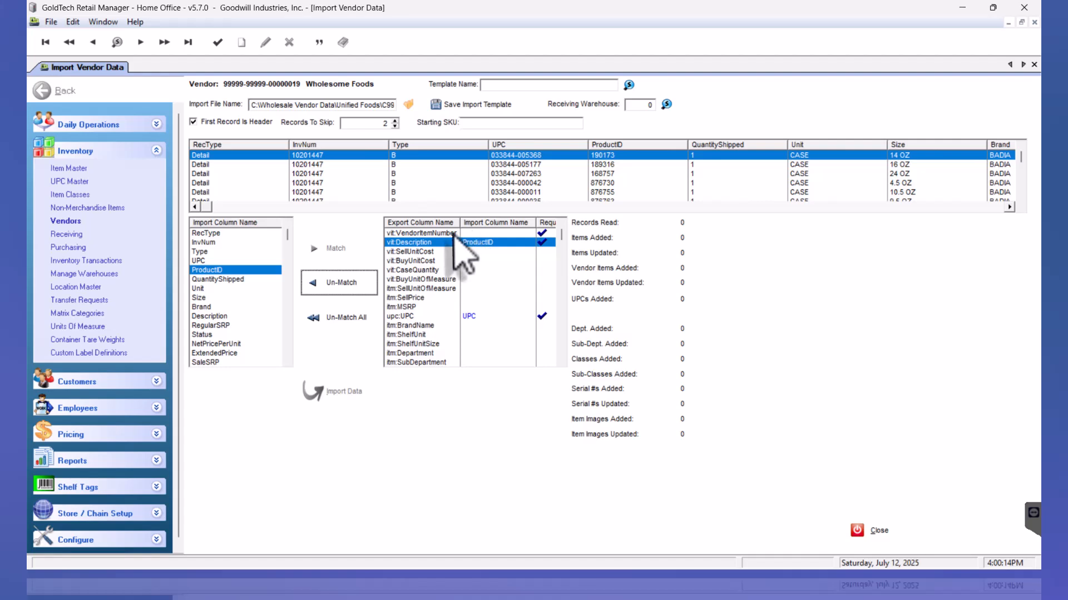
pyautogui.click(368, 285)
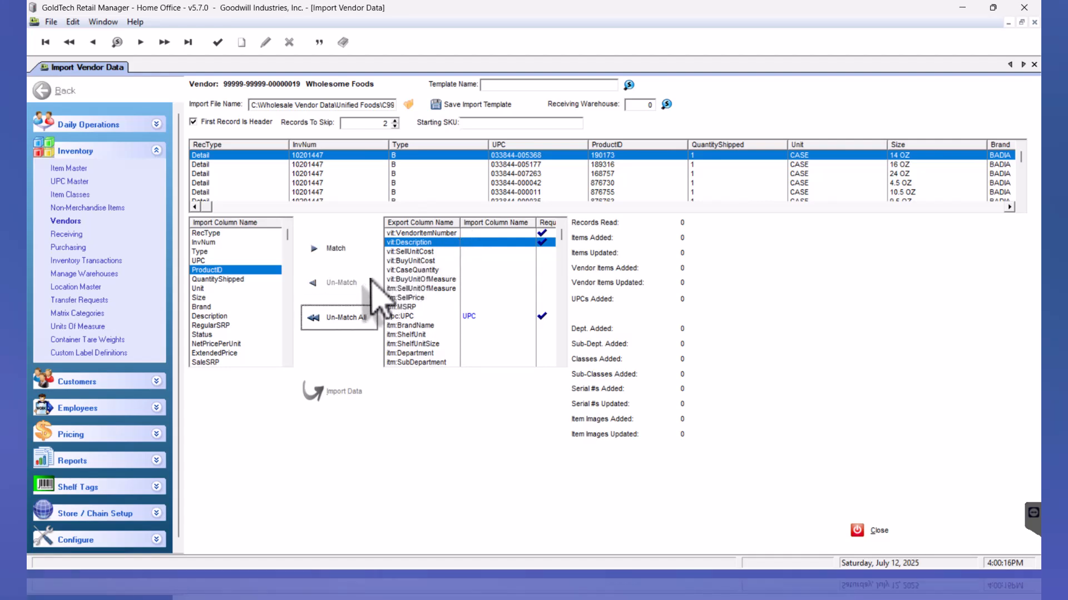
pyautogui.click(423, 233)
pyautogui.click(329, 249)
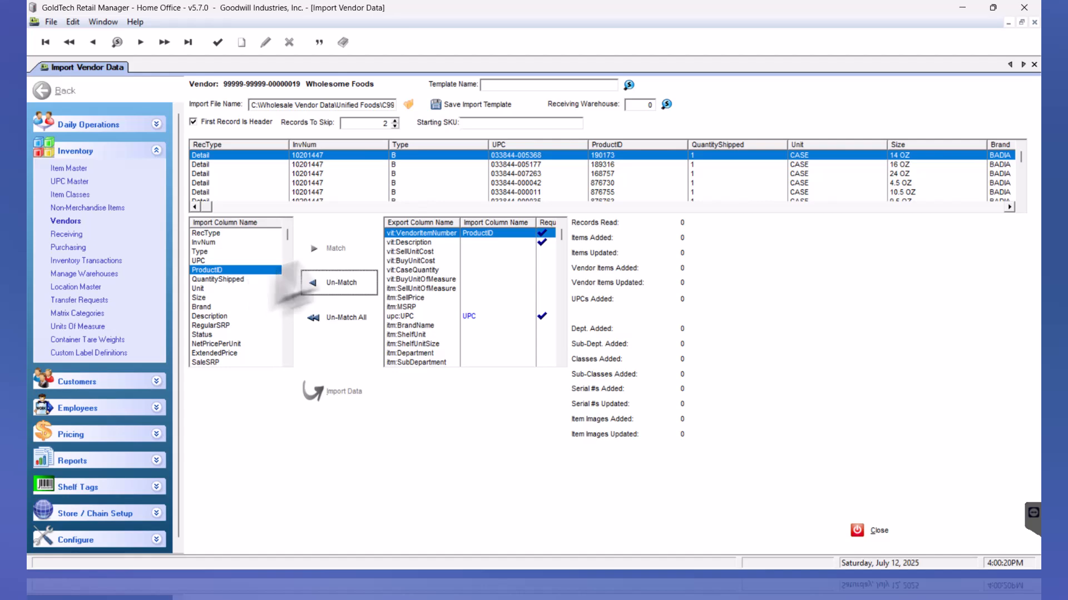
pyautogui.click(214, 316)
pyautogui.click(410, 243)
pyautogui.click(332, 249)
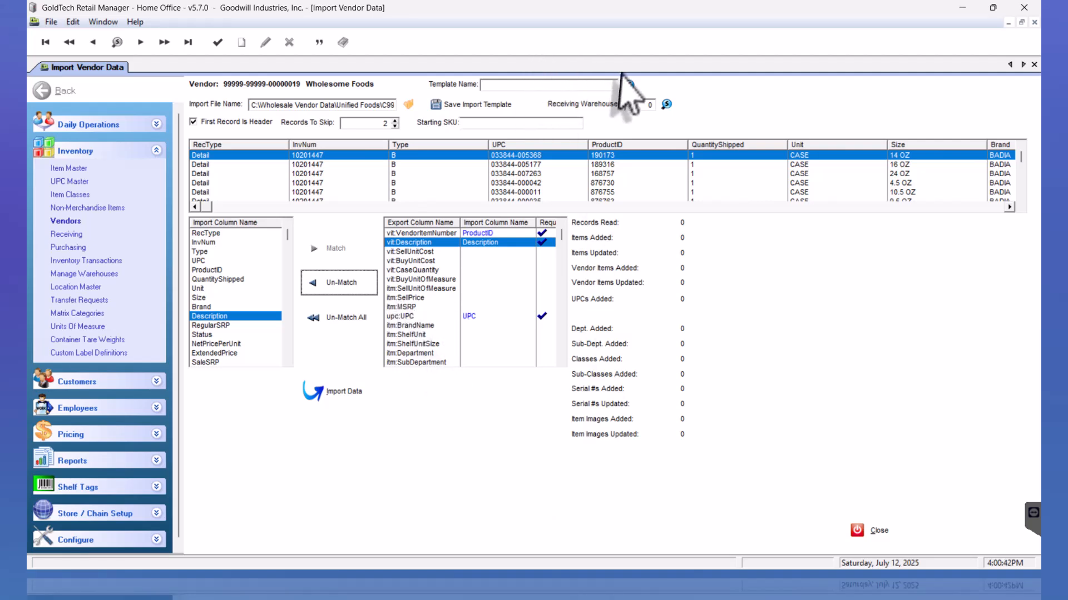
# Save the current mapping under the template name 'My Import', then close Import Vendor Data
pyautogui.click(565, 85)
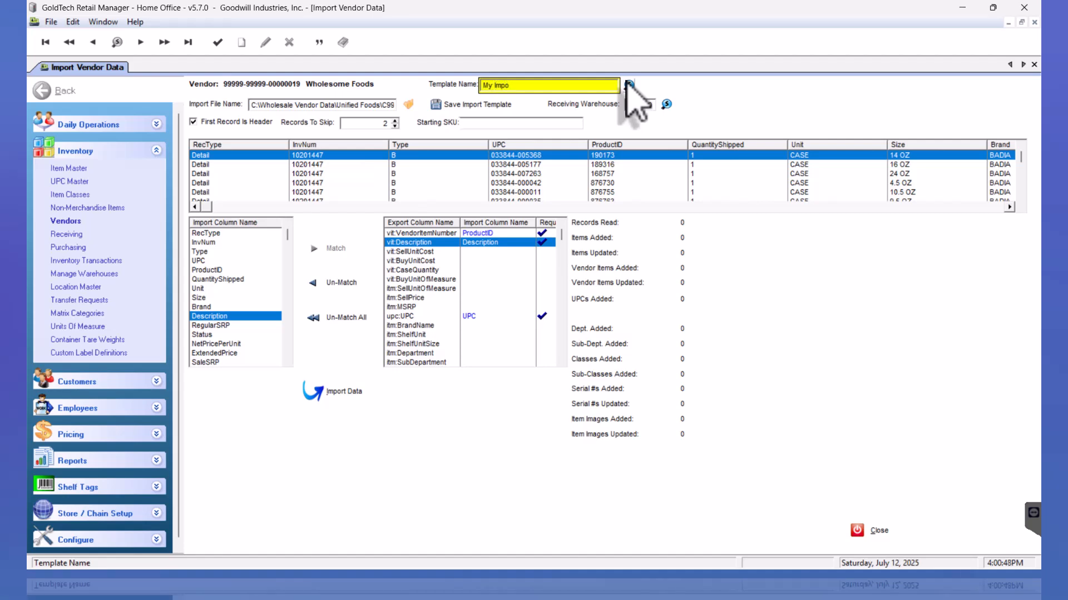
pyautogui.write('t')
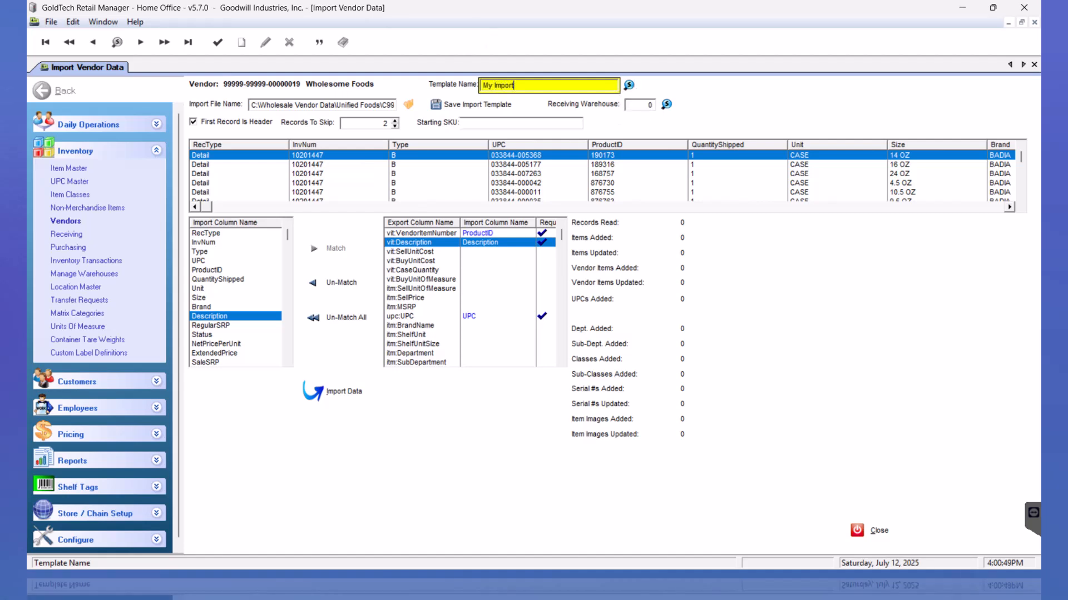
pyautogui.click(481, 104)
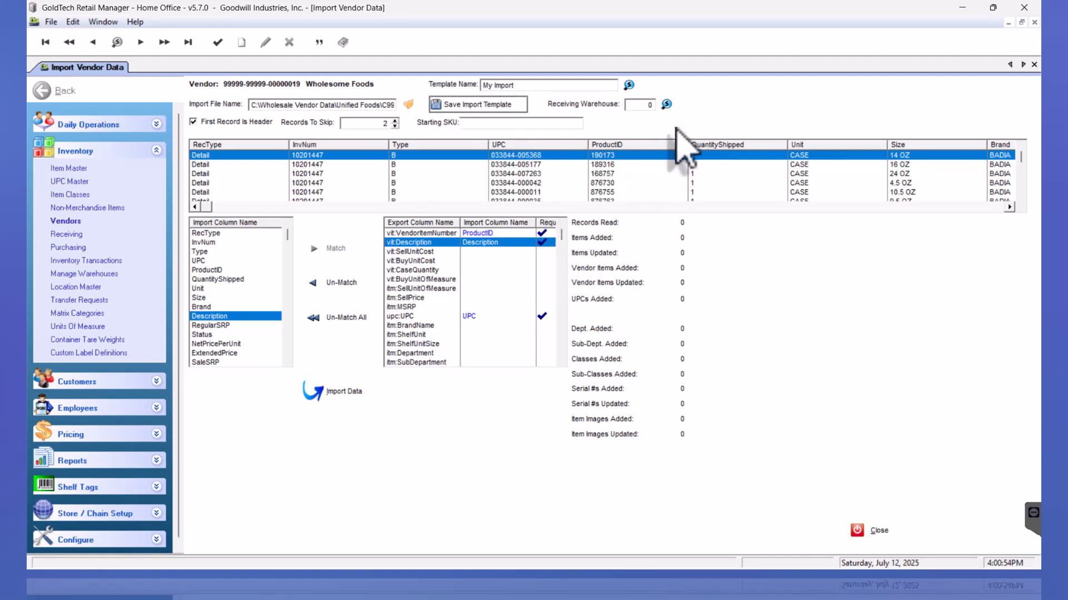
pyautogui.click(879, 532)
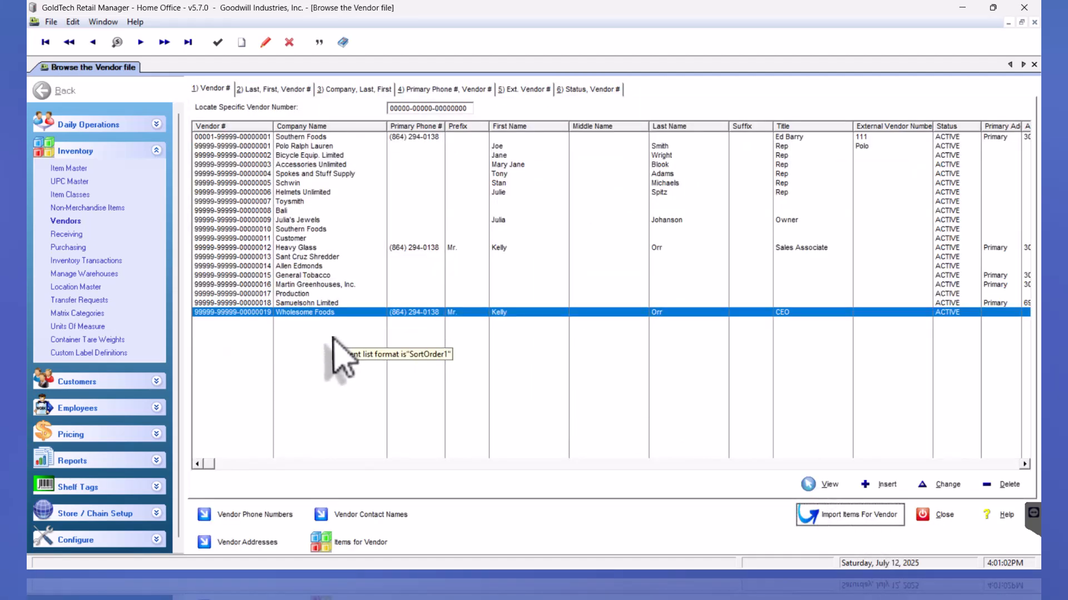
# Open Import Vendor Data for Southern Foods and apply the saved Southern1 template
pyautogui.click(313, 229)
pyautogui.click(848, 513)
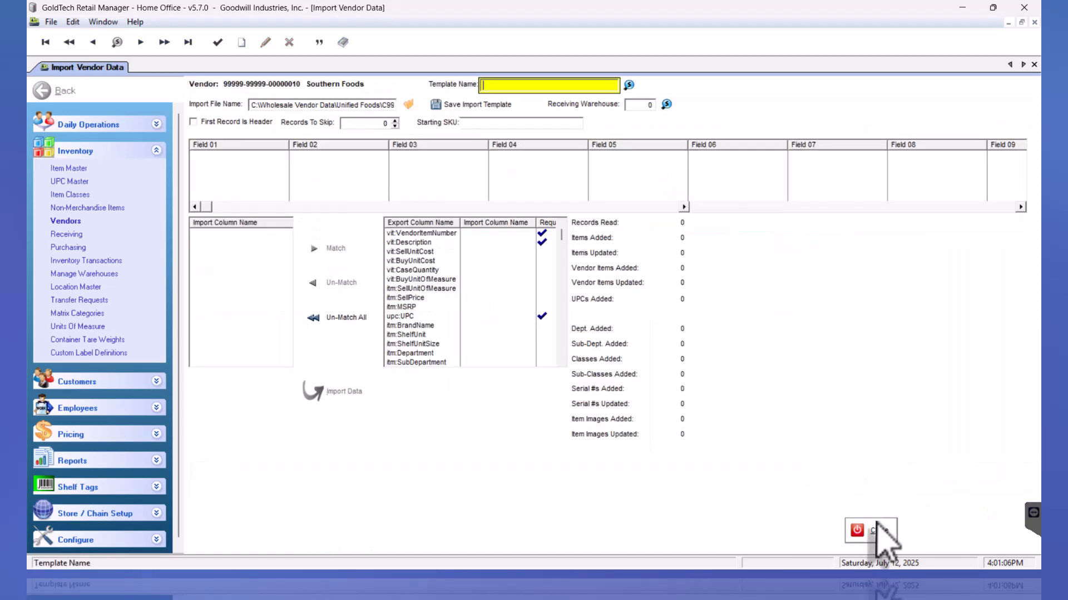
pyautogui.click(629, 86)
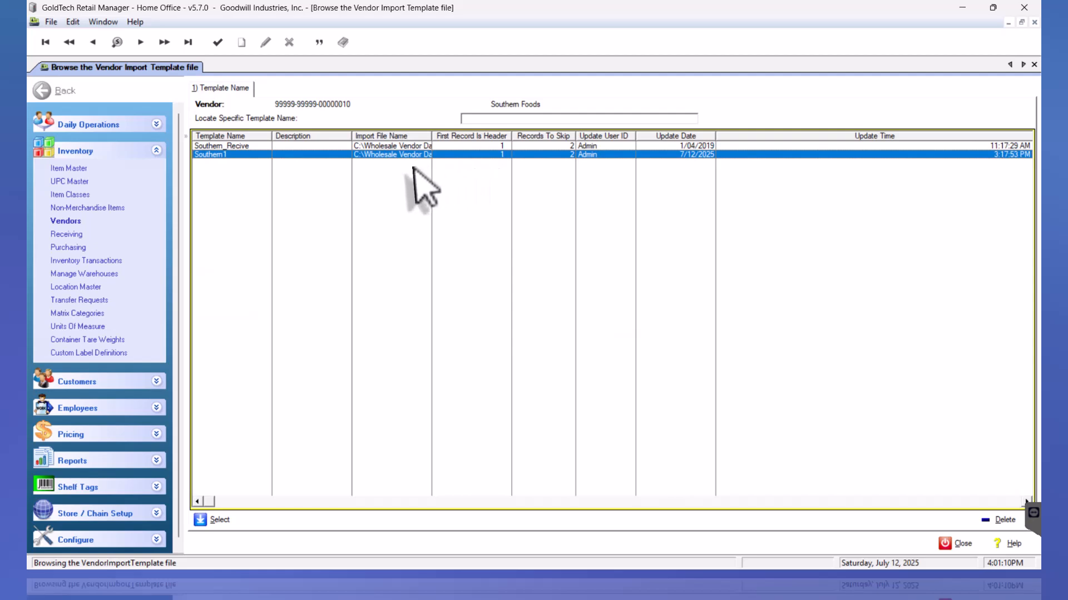
pyautogui.doubleClick(421, 156)
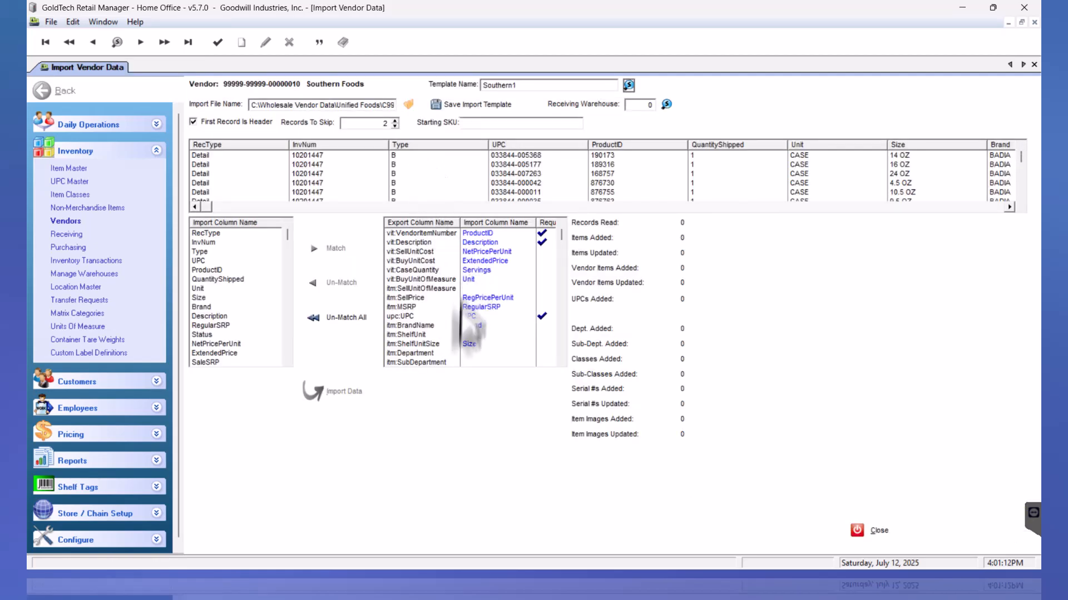
pyautogui.click(416, 343)
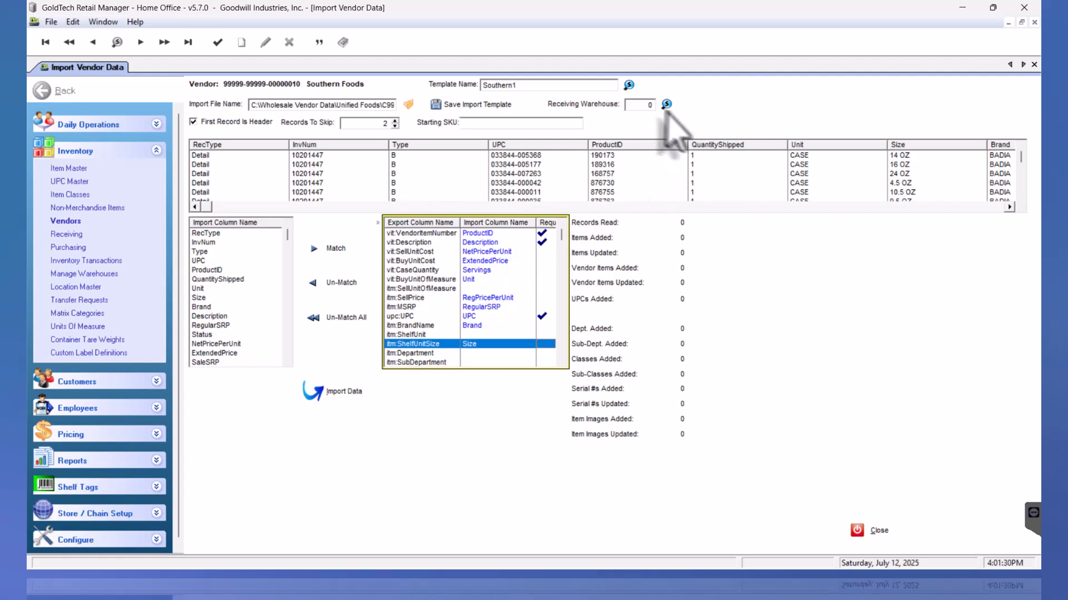
# Choose Goodwill, warehouse 3, from the warehouse lookup as the receiving warehouse
pyautogui.click(643, 107)
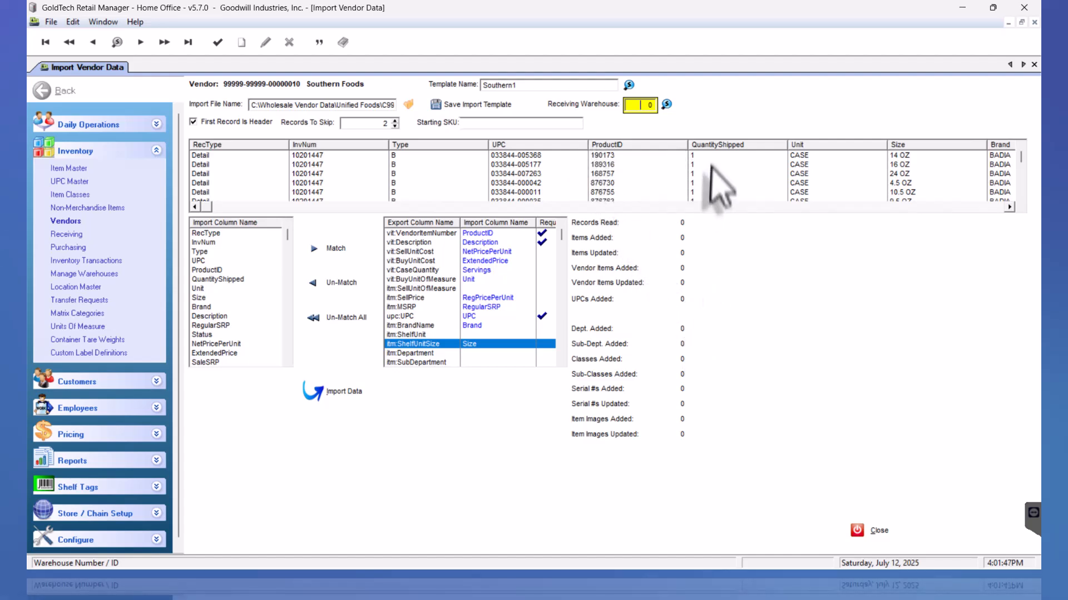
pyautogui.click(645, 104)
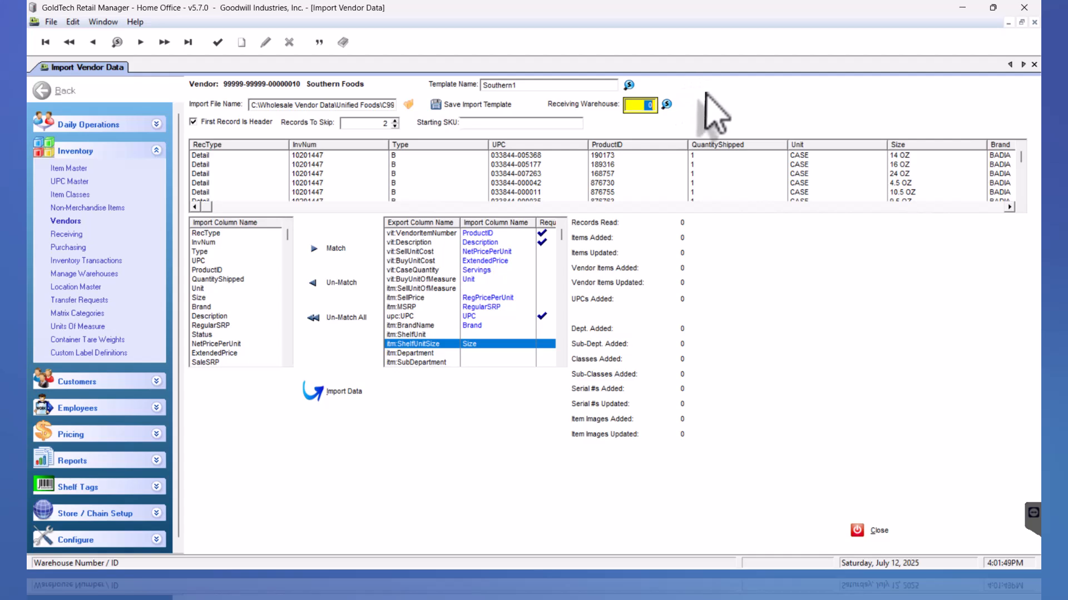
pyautogui.click(666, 105)
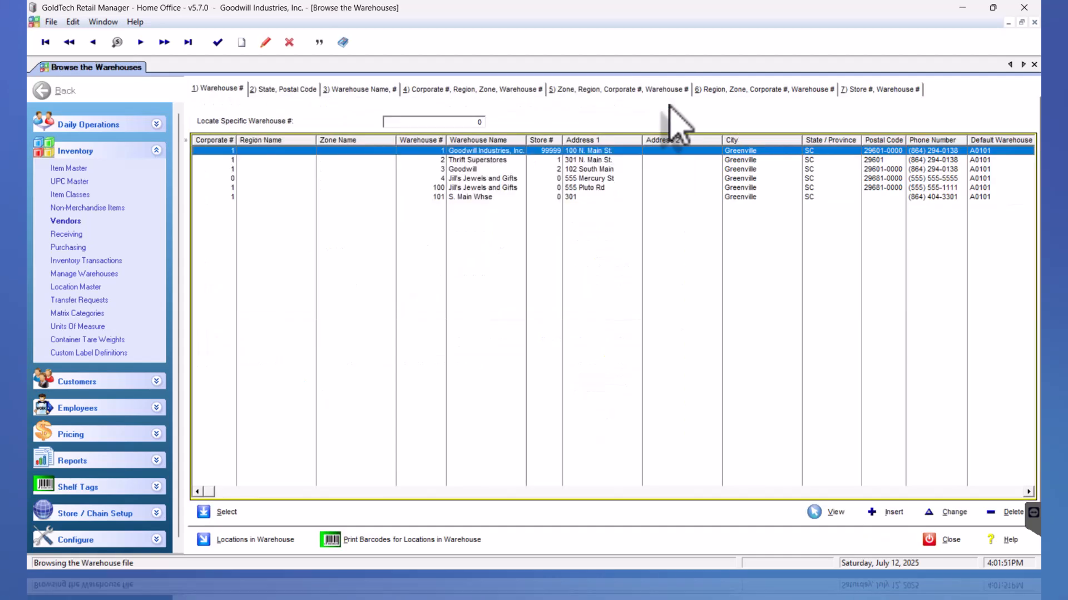
pyautogui.click(497, 160)
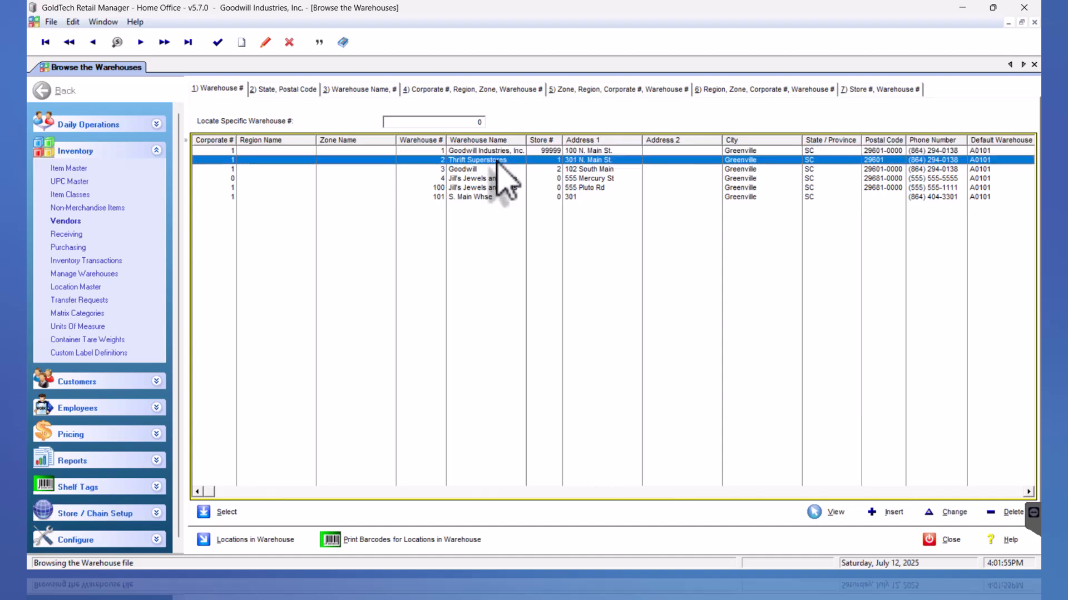
pyautogui.doubleClick(497, 161)
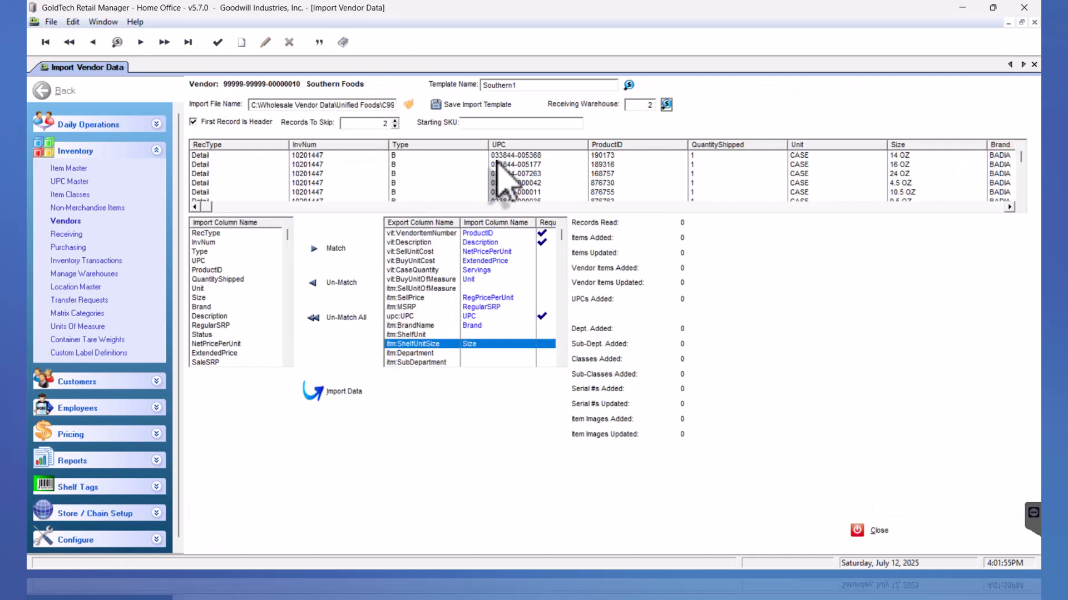
pyautogui.click(667, 105)
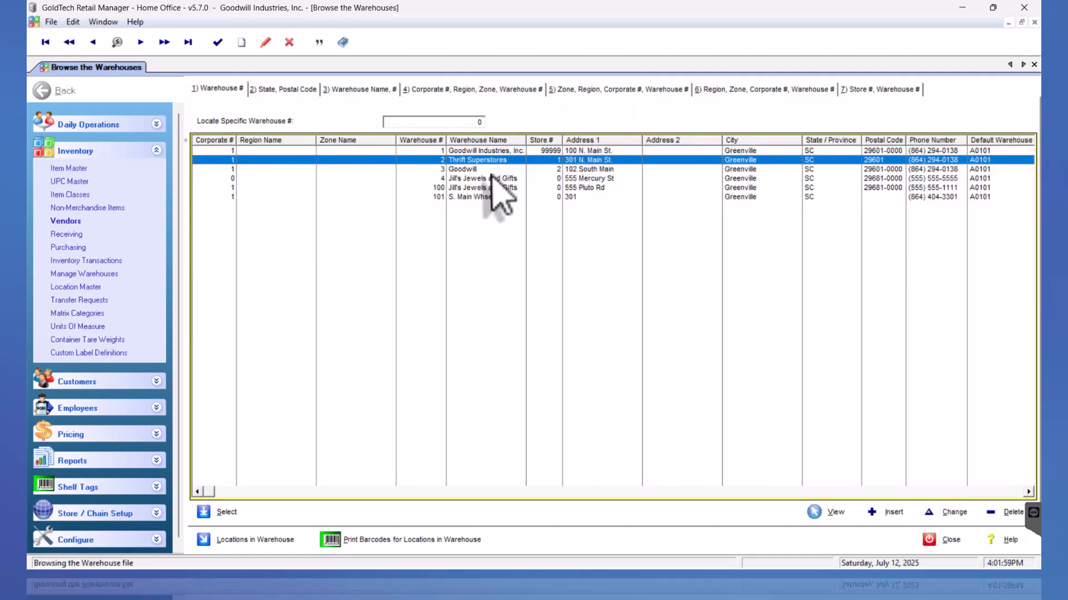
pyautogui.click(516, 169)
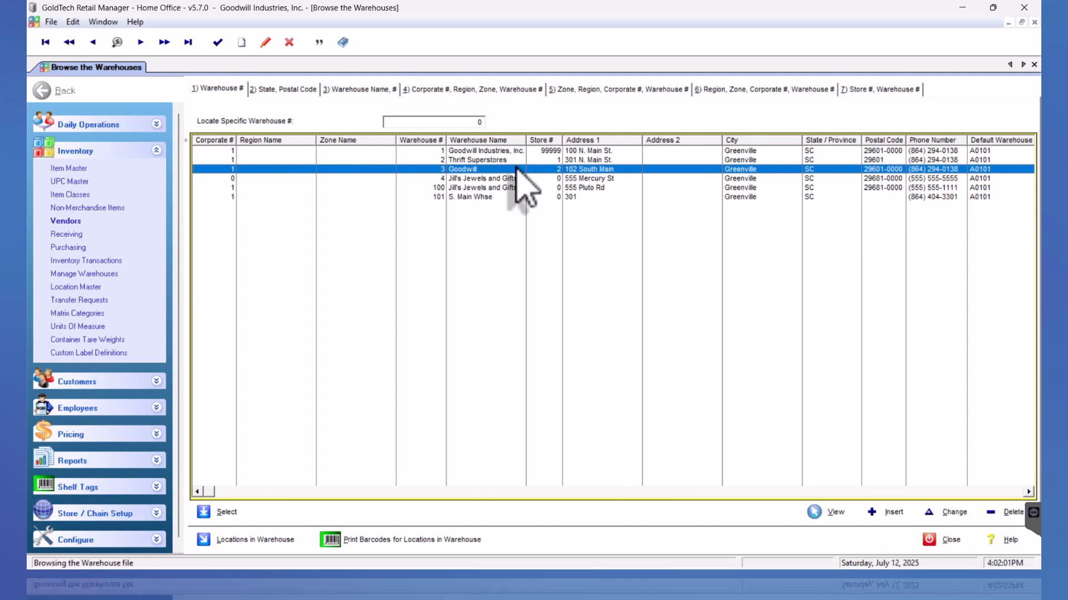
pyautogui.doubleClick(520, 173)
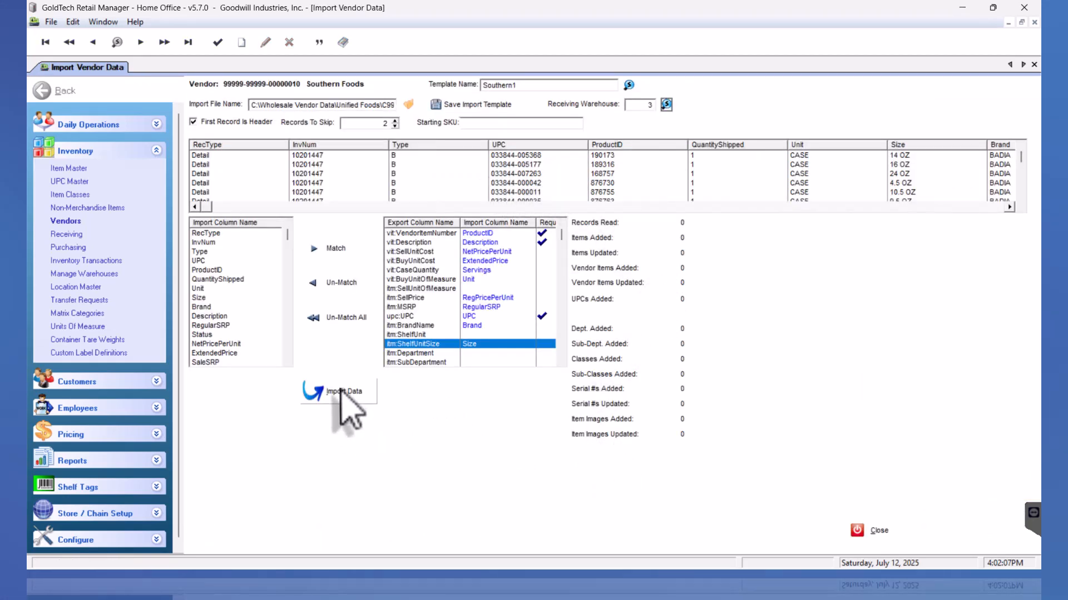
pyautogui.click(675, 184)
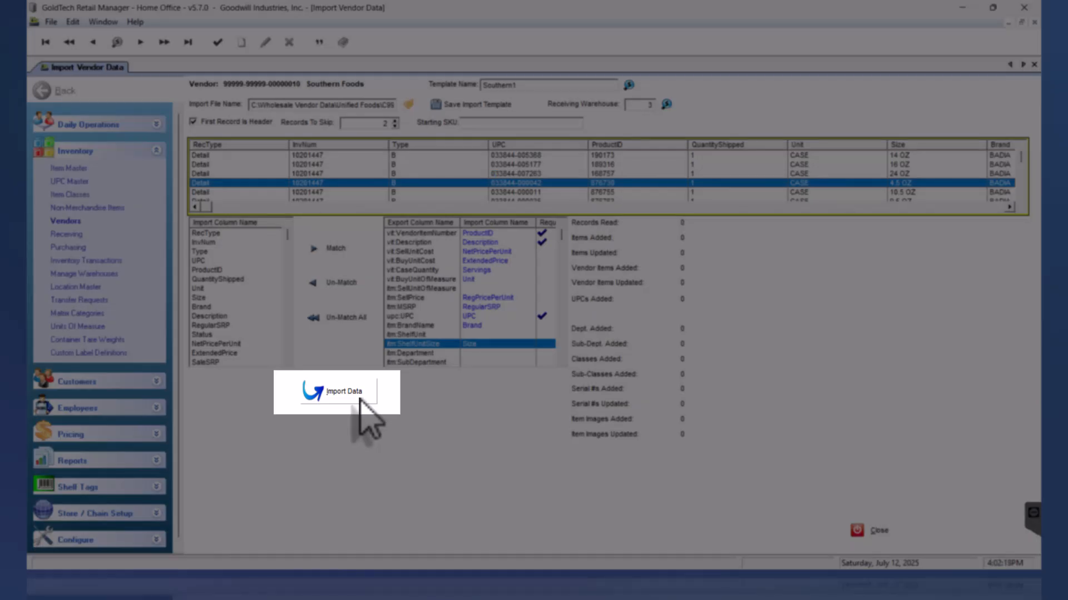
# Run the Southern Foods import into warehouse 3, confirming 77 records read and 73 items added
pyautogui.click(359, 398)
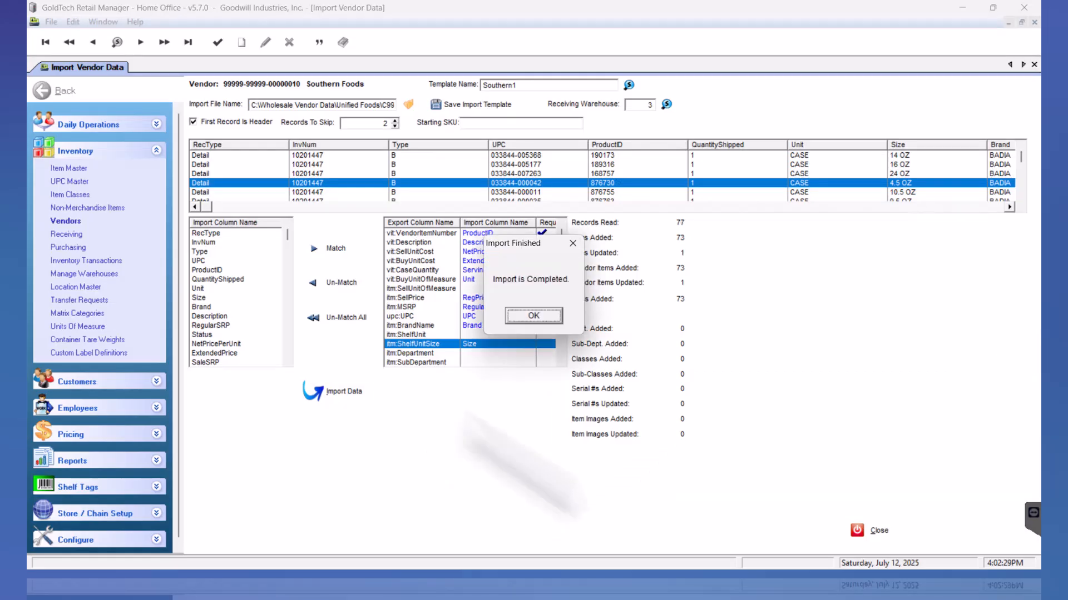
pyautogui.click(531, 316)
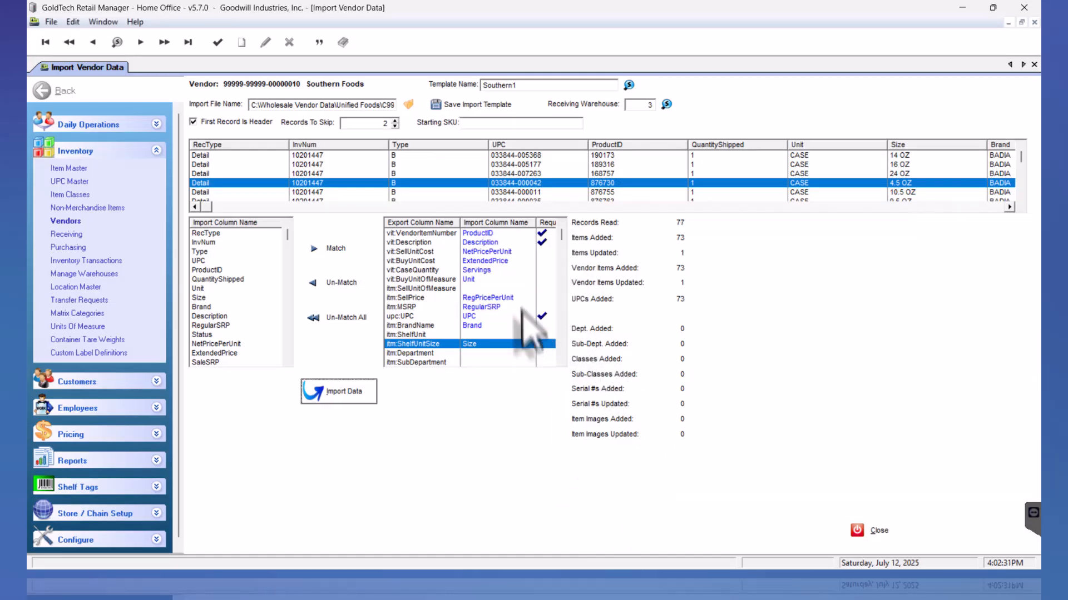
pyautogui.click(648, 106)
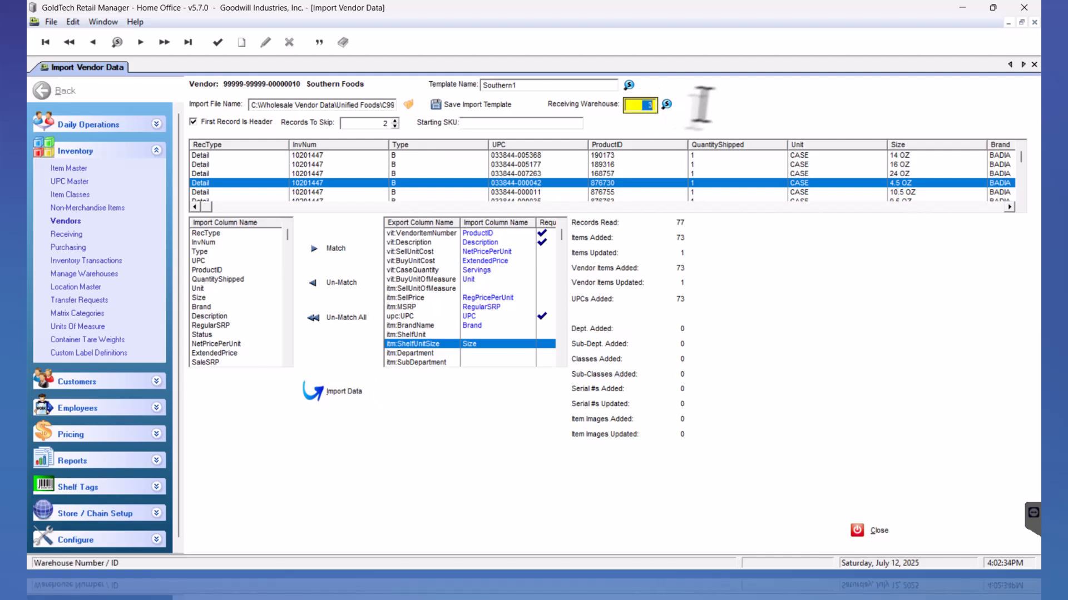
pyautogui.click(409, 104)
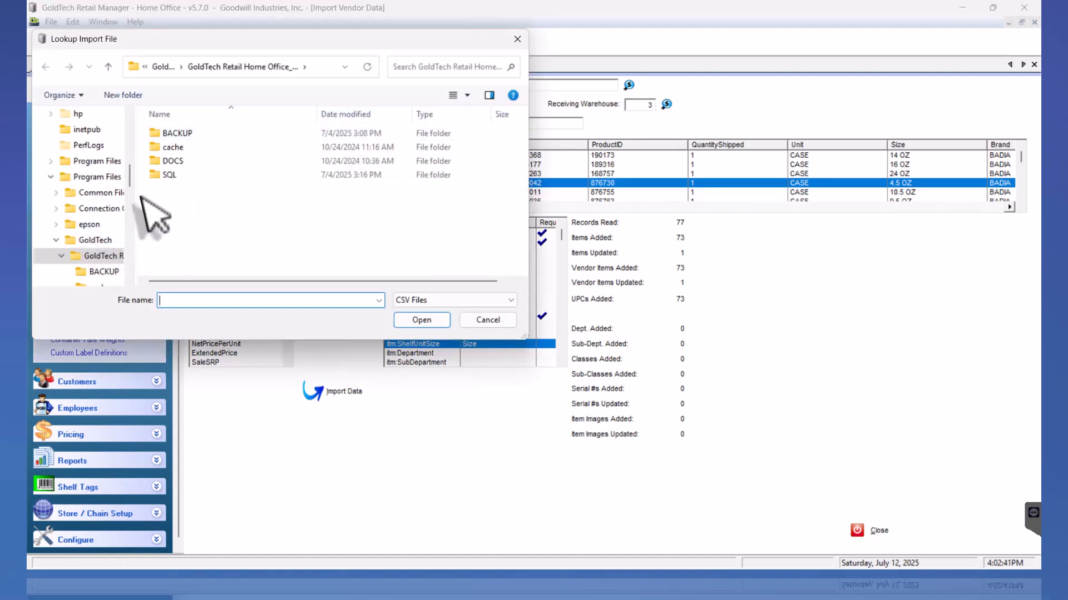
pyautogui.moveTo(128, 179); pyautogui.dragTo(128, 276)
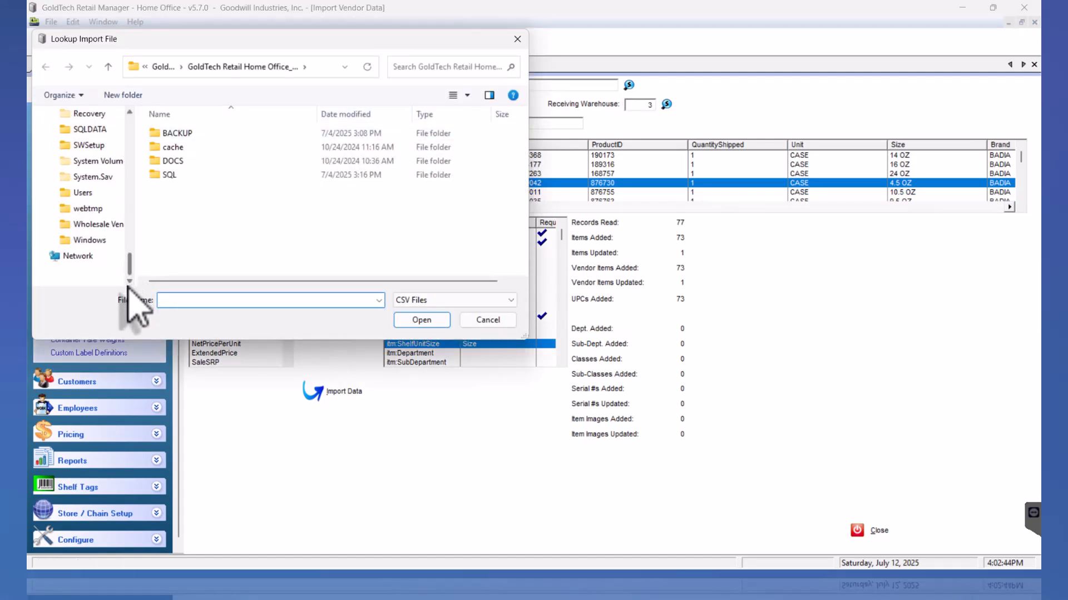
pyautogui.click(91, 225)
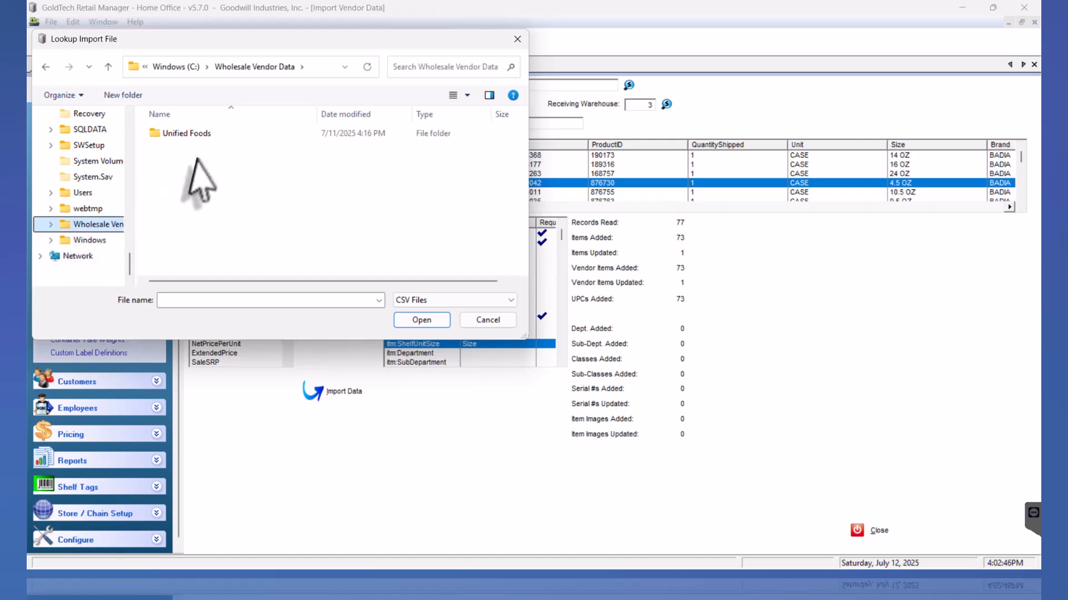
pyautogui.doubleClick(191, 139)
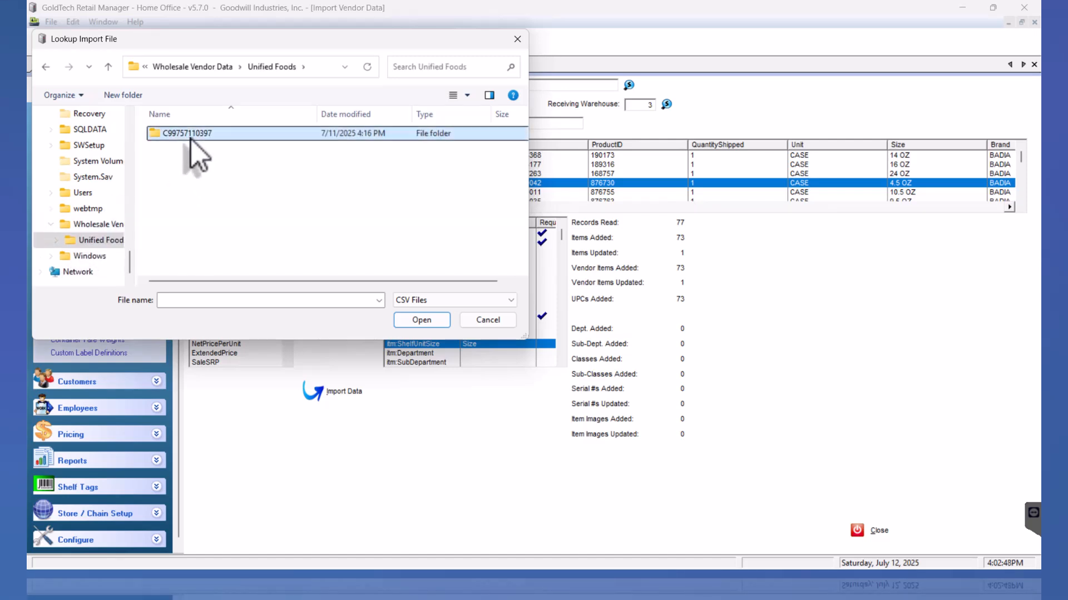
pyautogui.doubleClick(192, 142)
pyautogui.click(282, 147)
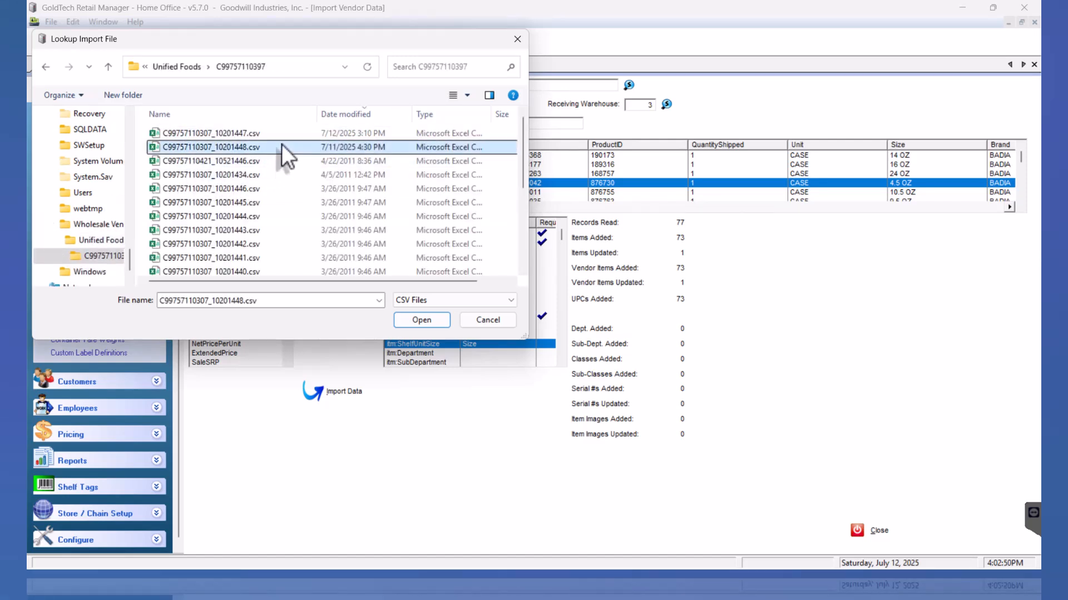
pyautogui.click(429, 320)
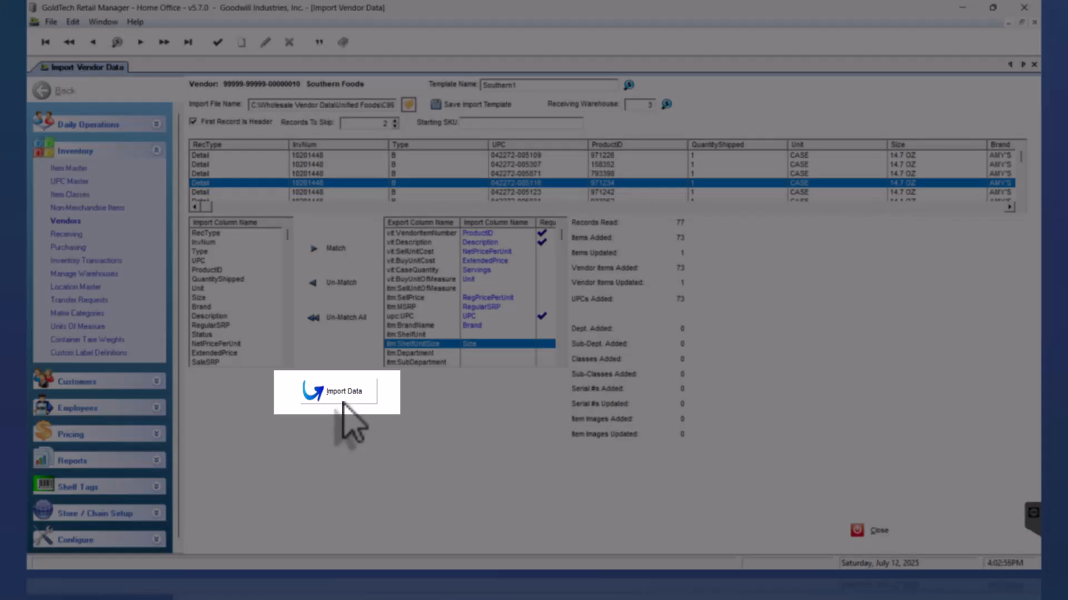
# Import the second file, confirming 73 records read and 70 items and vendor items updated
pyautogui.click(345, 400)
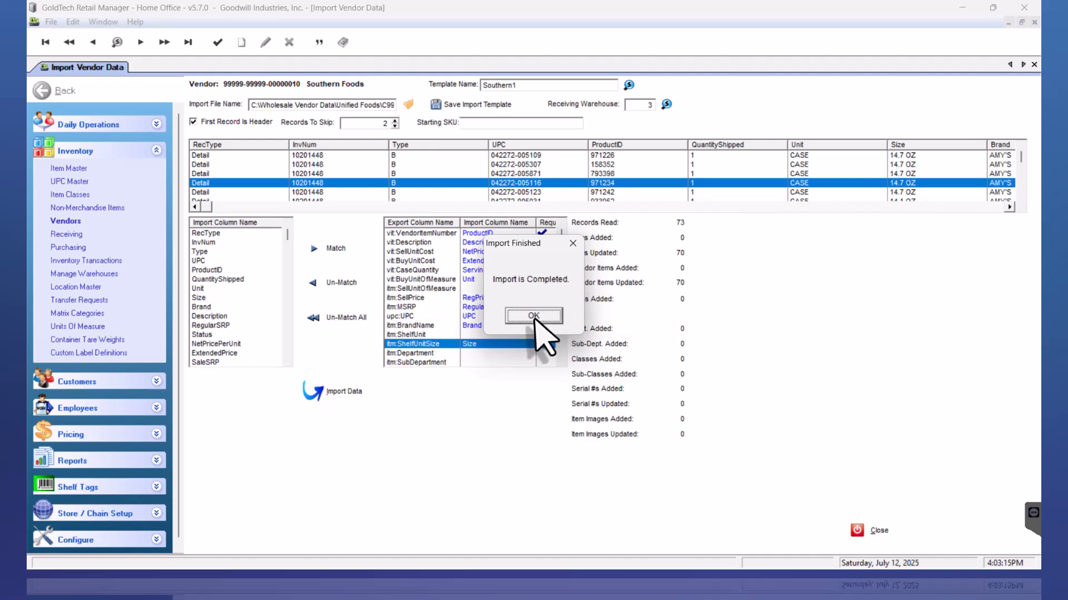
pyautogui.click(534, 315)
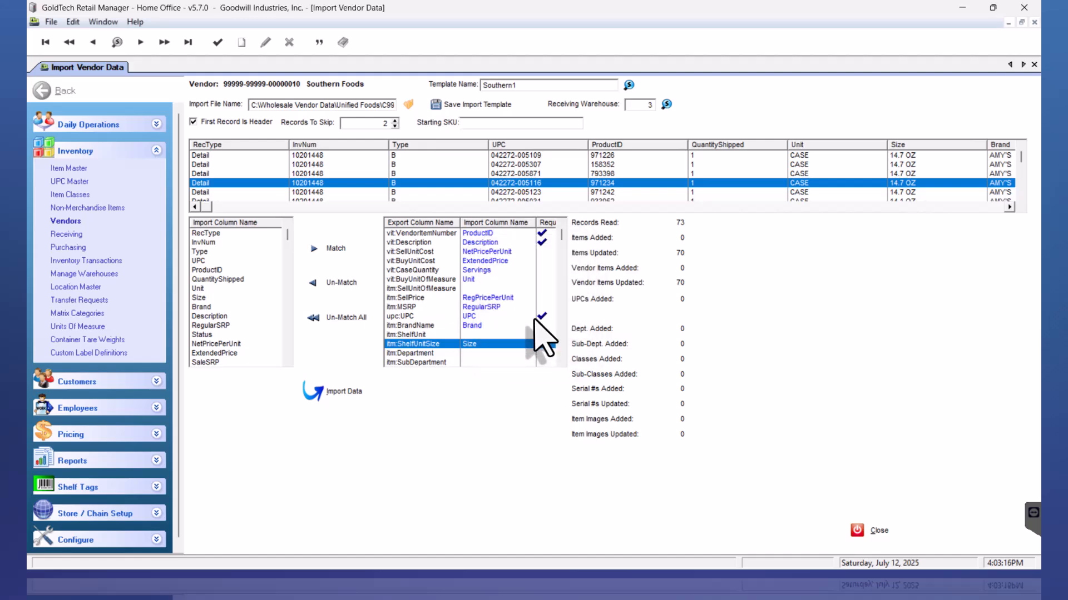
# Close the vendor import and review receive orders 160221 and 160257 in the Receiving list
pyautogui.click(871, 533)
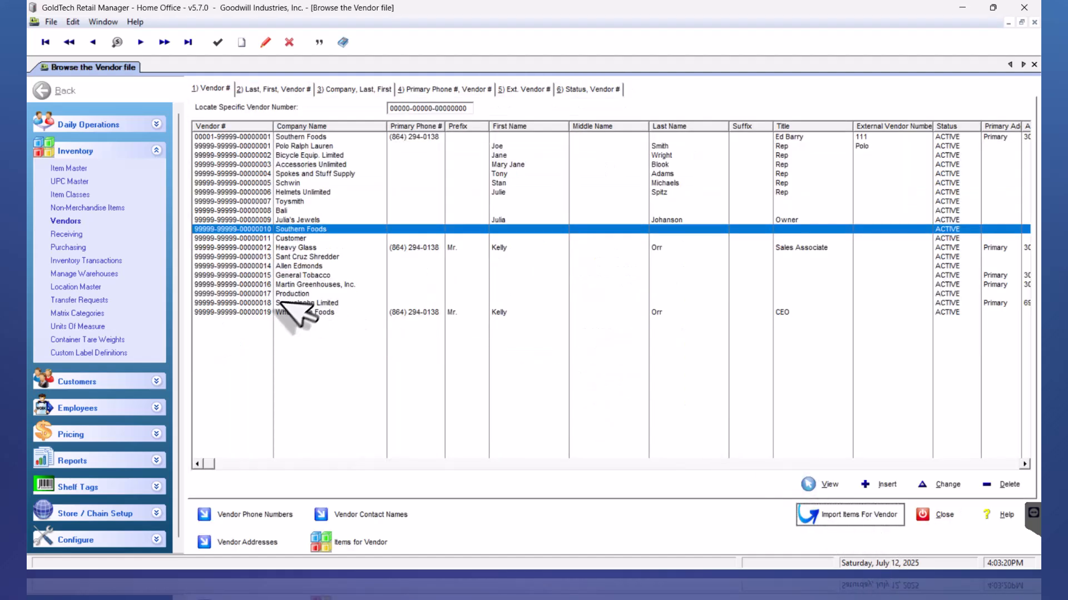
pyautogui.click(79, 235)
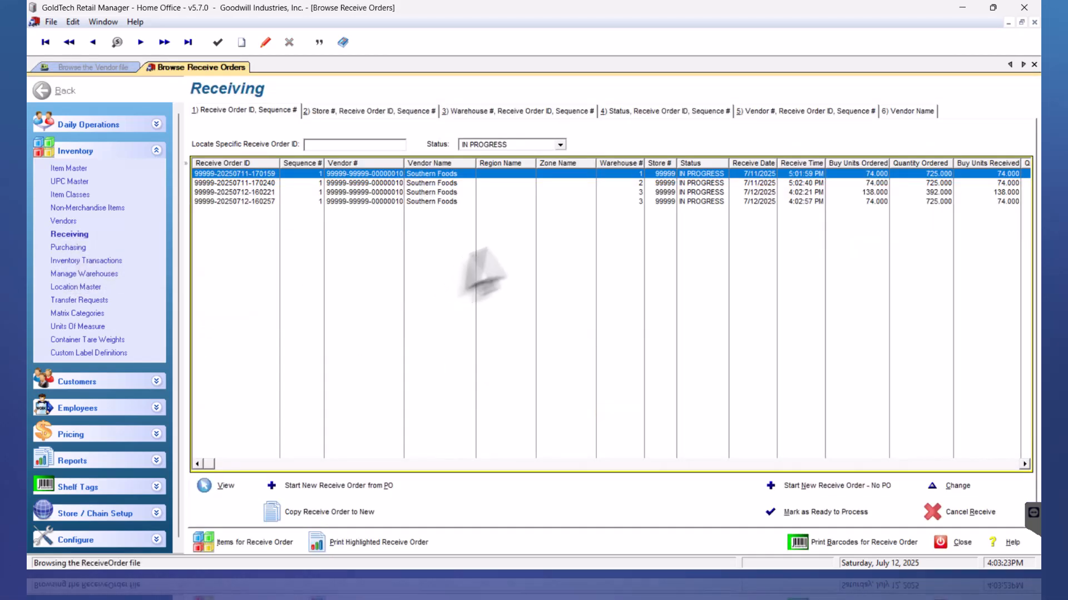
pyautogui.click(764, 193)
pyautogui.click(755, 201)
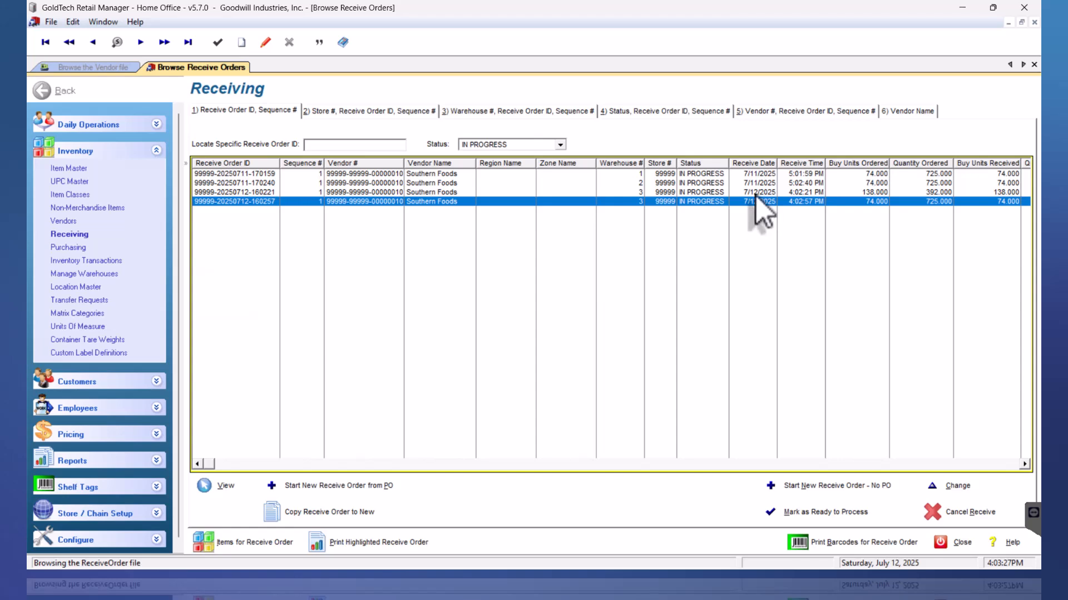
pyautogui.press('Up')
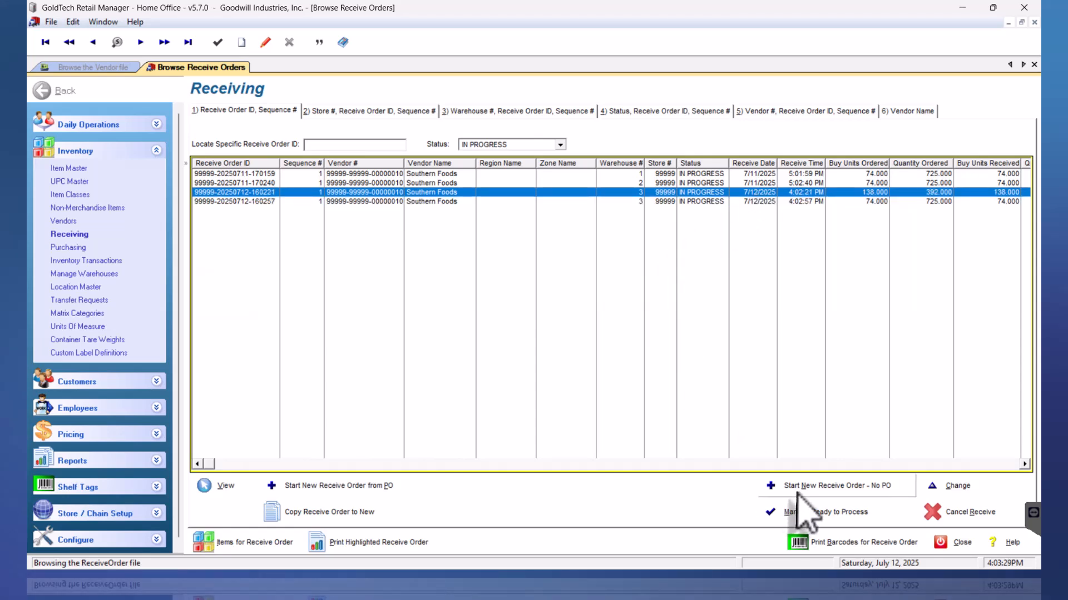